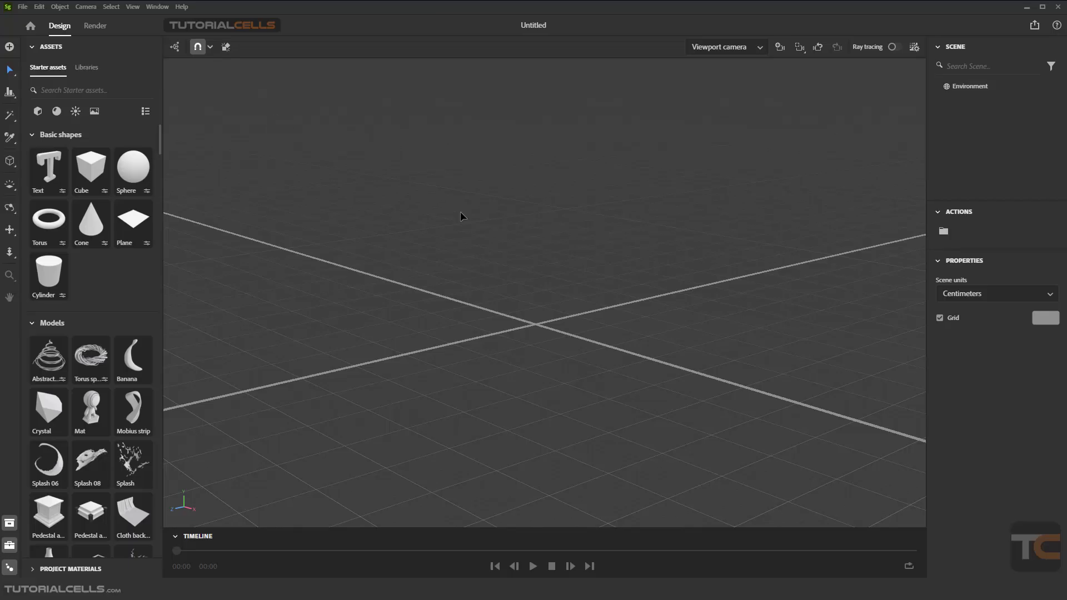
- Tilt the ground grid and browse the Libraries and Starter asset collections
alt+drag(528, 254, 571, 349)
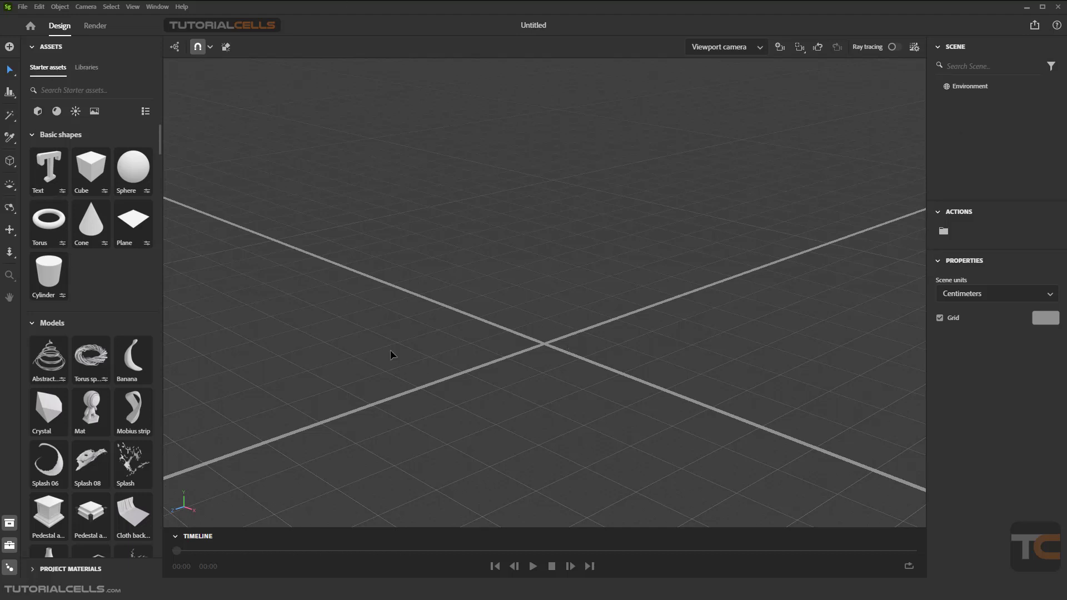
scroll(529, 355, down, 3)
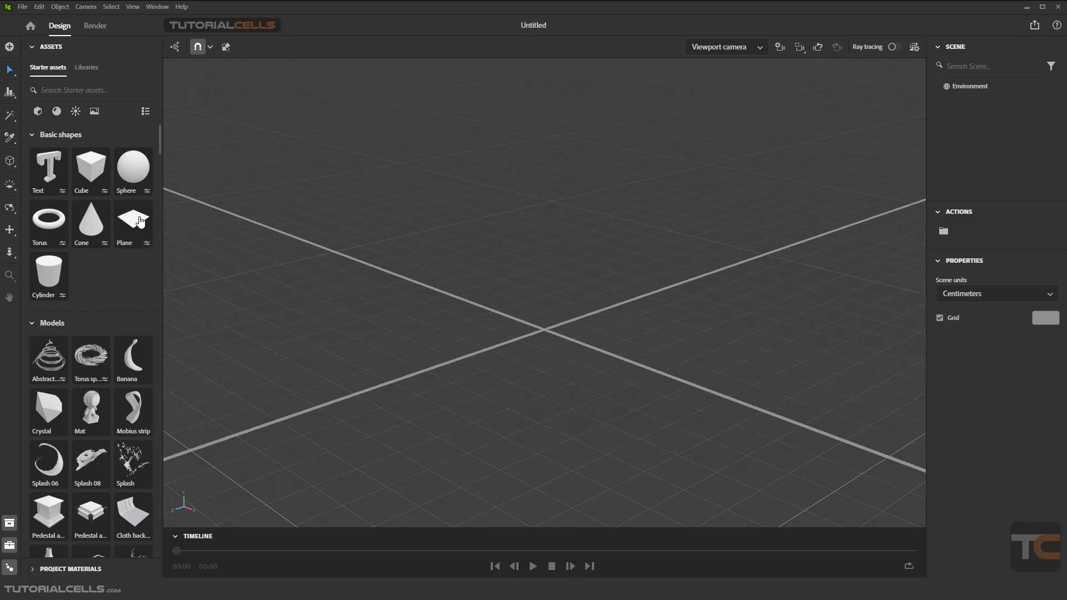
click(86, 73)
click(52, 77)
scroll(119, 254, down, 3)
scroll(119, 255, down, 5)
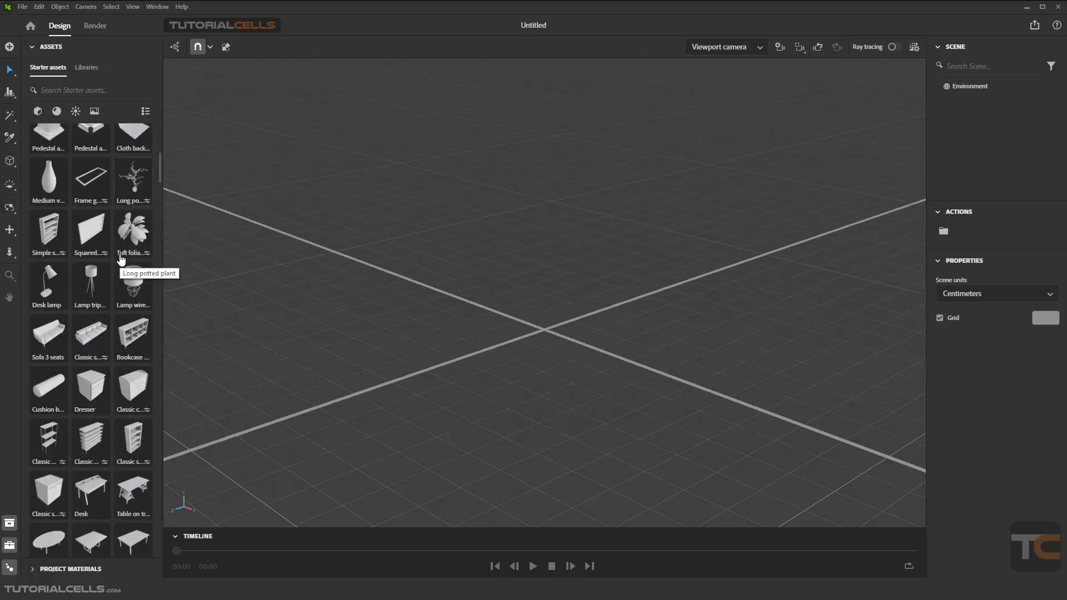
scroll(122, 259, down, 3)
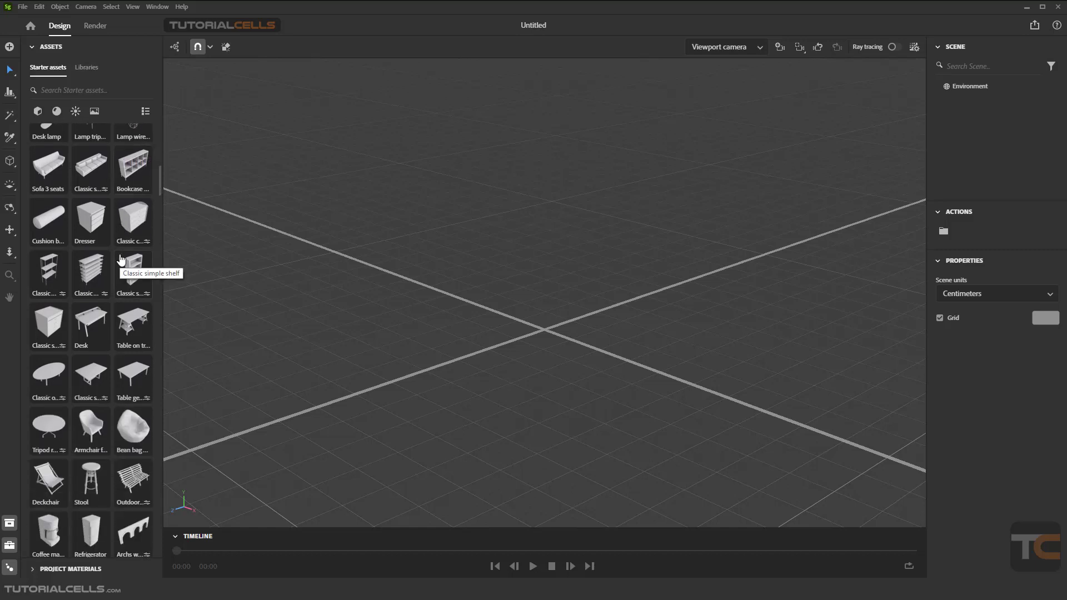
scroll(120, 261, down, 1)
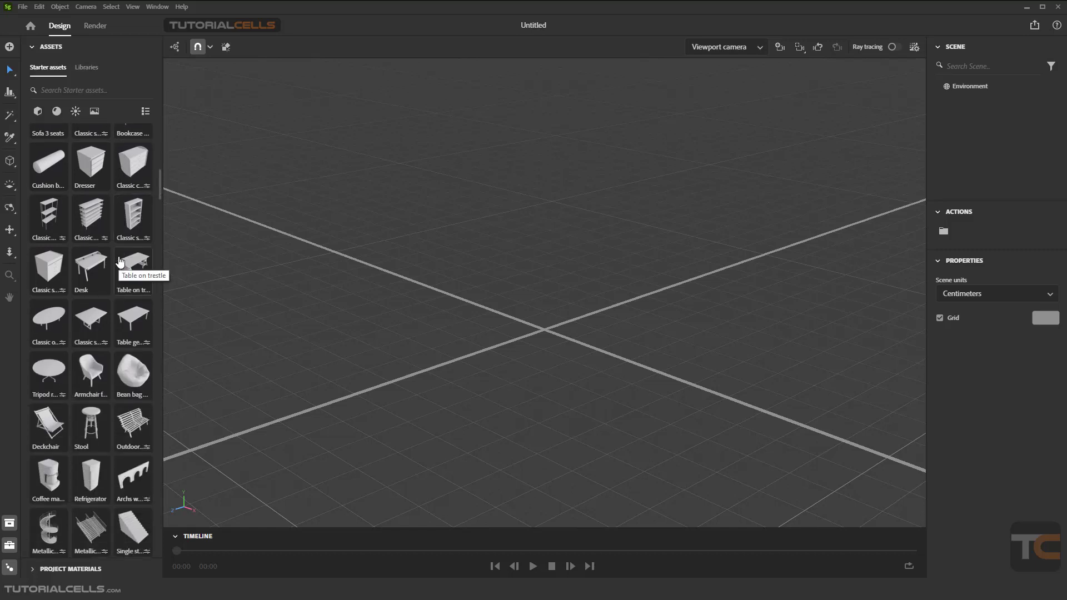
- Look through the add-content and import options, then close them
click(9, 48)
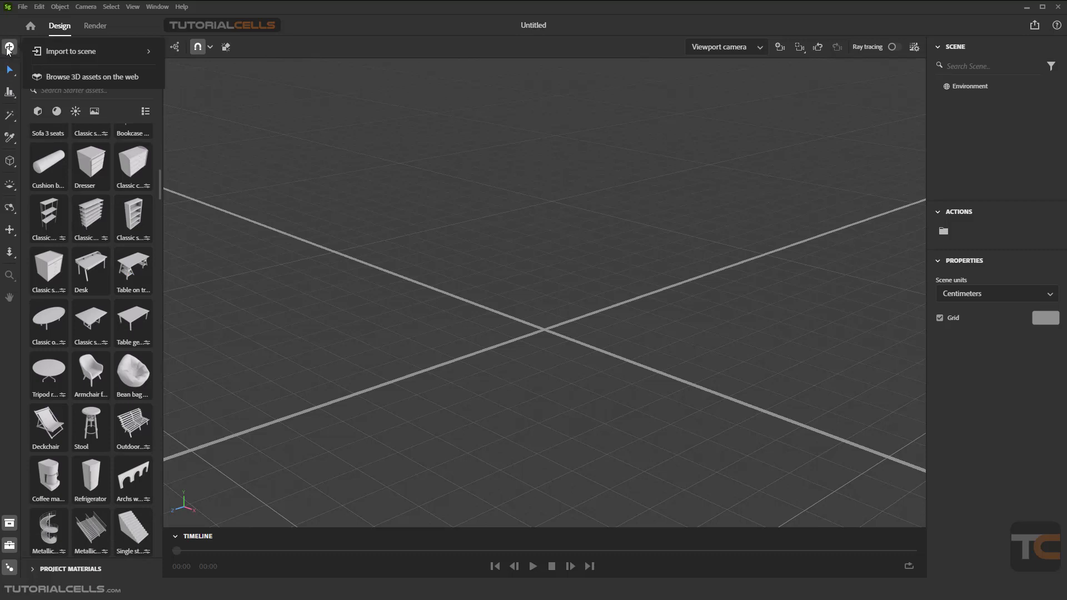
click(81, 56)
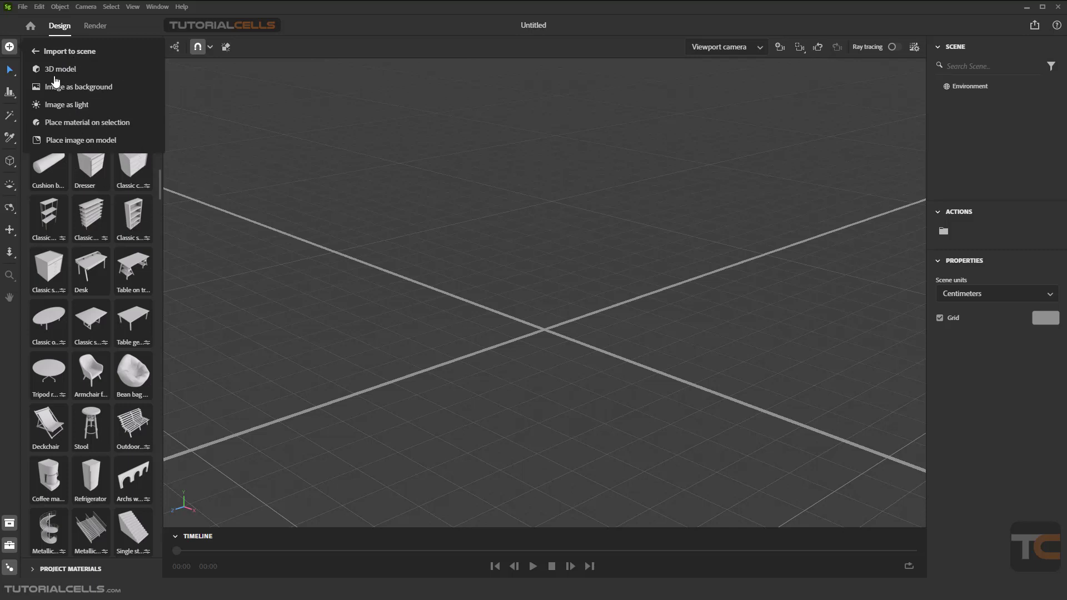
click(46, 55)
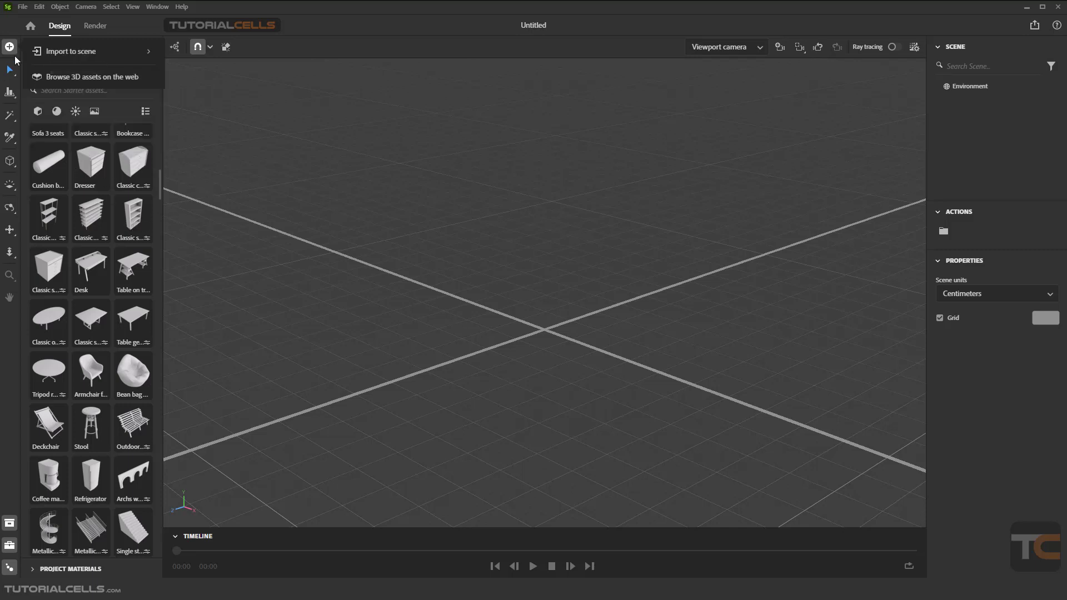
click(280, 198)
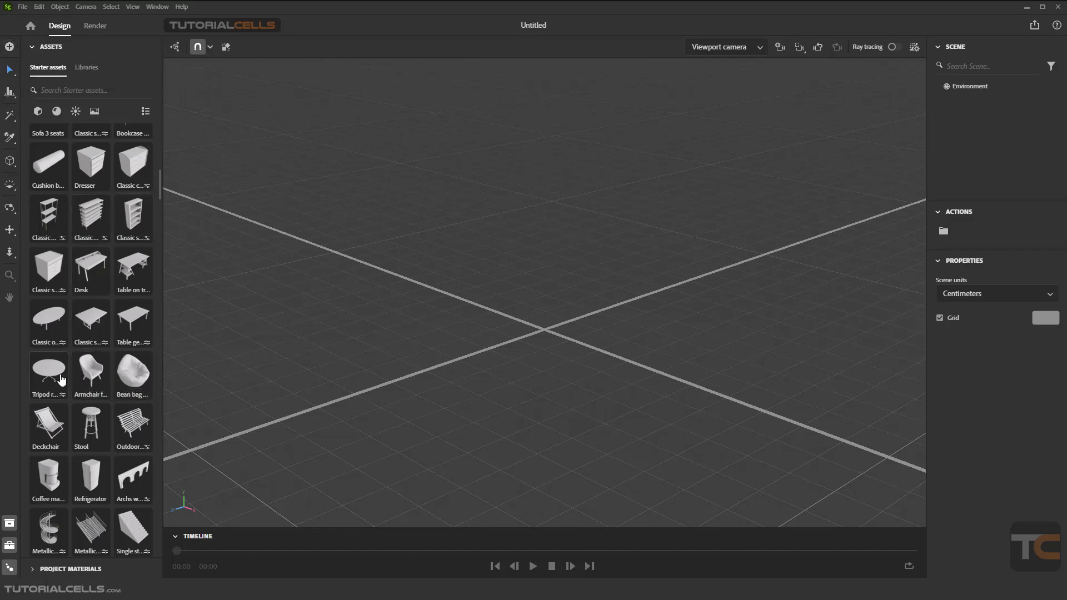
- Add the classic square table, frame it in view, and set a soda cup on top
drag(95, 327, 548, 337)
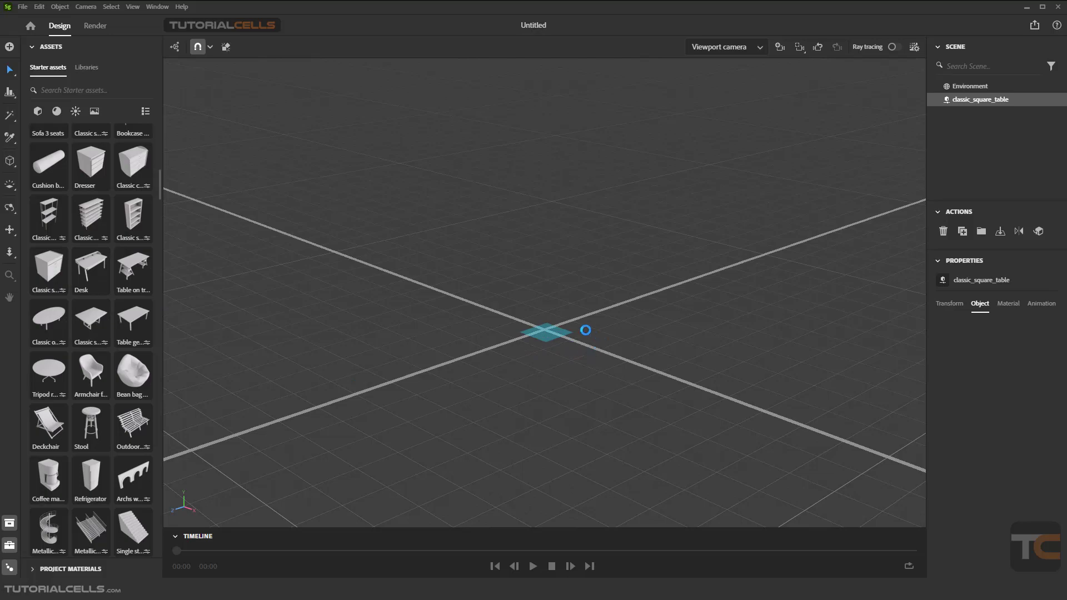
alt+drag(543, 306, 696, 261)
scroll(533, 192, up, 2)
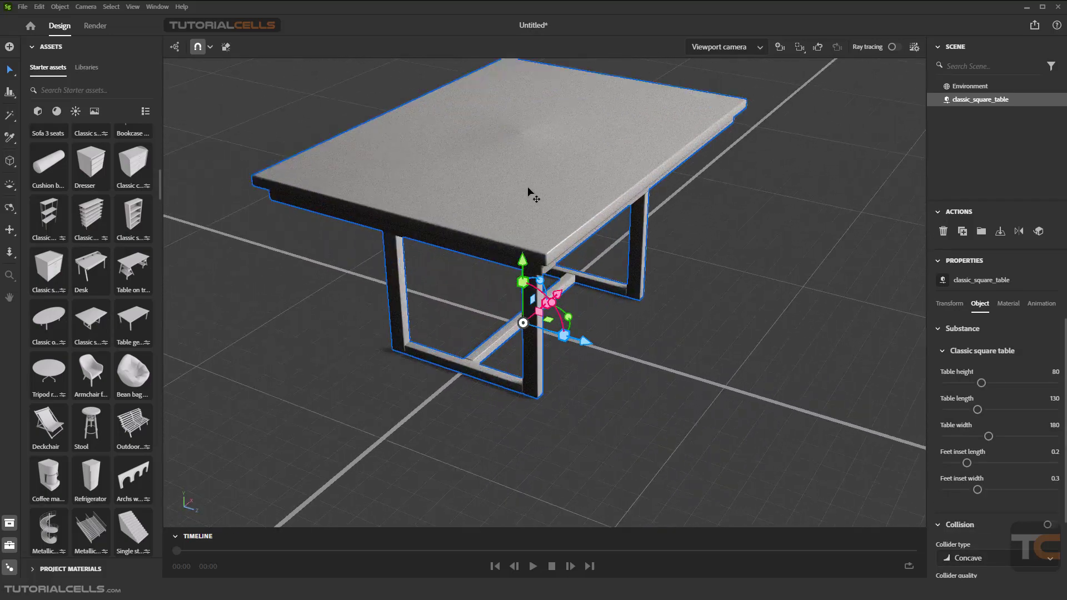
scroll(547, 272, up, 3)
scroll(605, 306, up, 2)
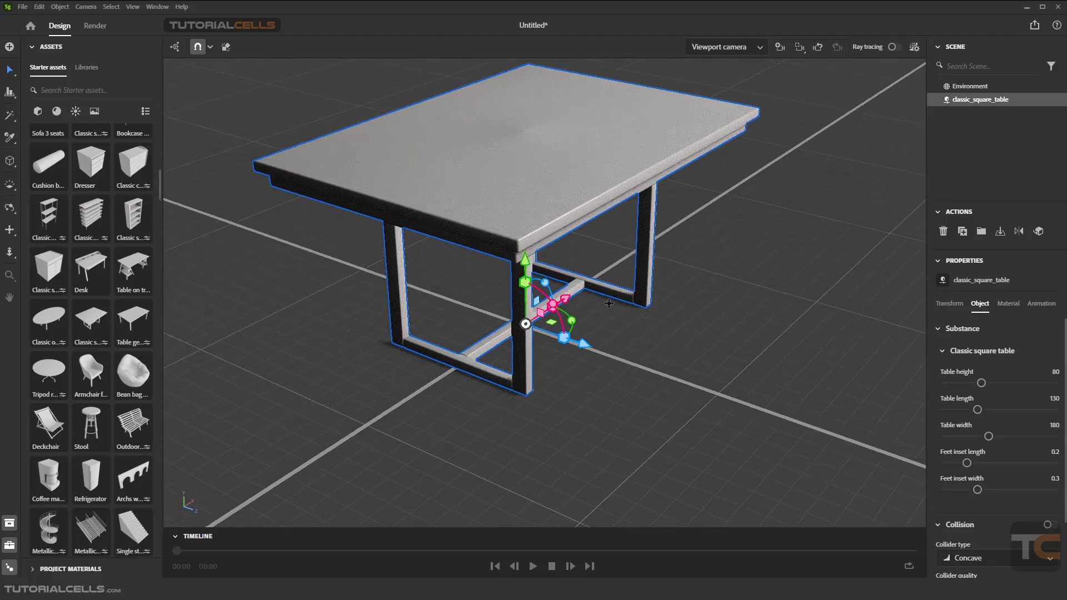
scroll(605, 306, down, 4)
alt+drag(636, 368, 625, 360)
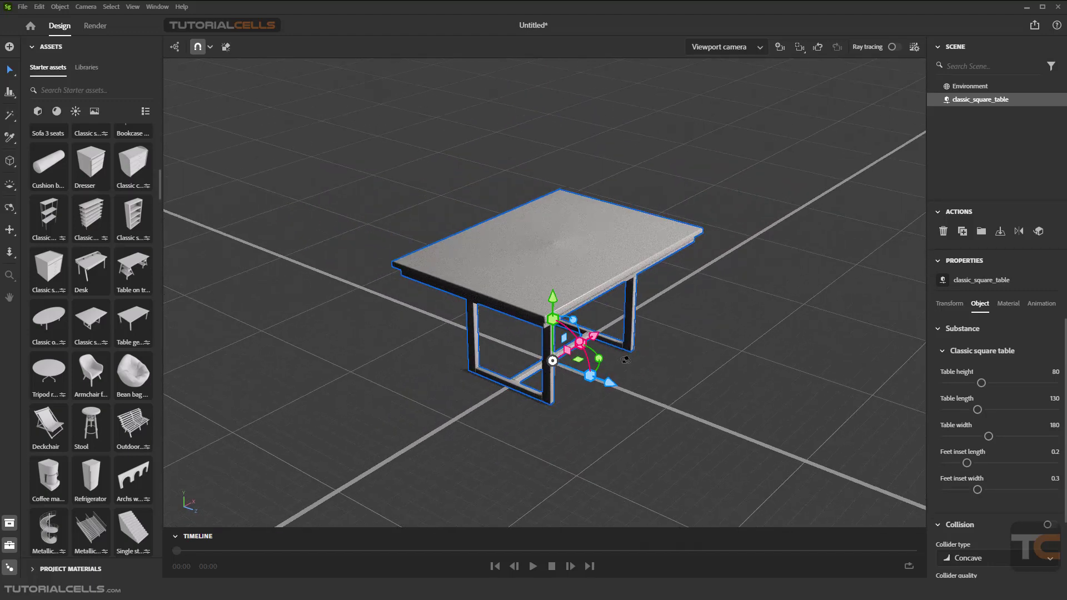
scroll(78, 290, down, 7)
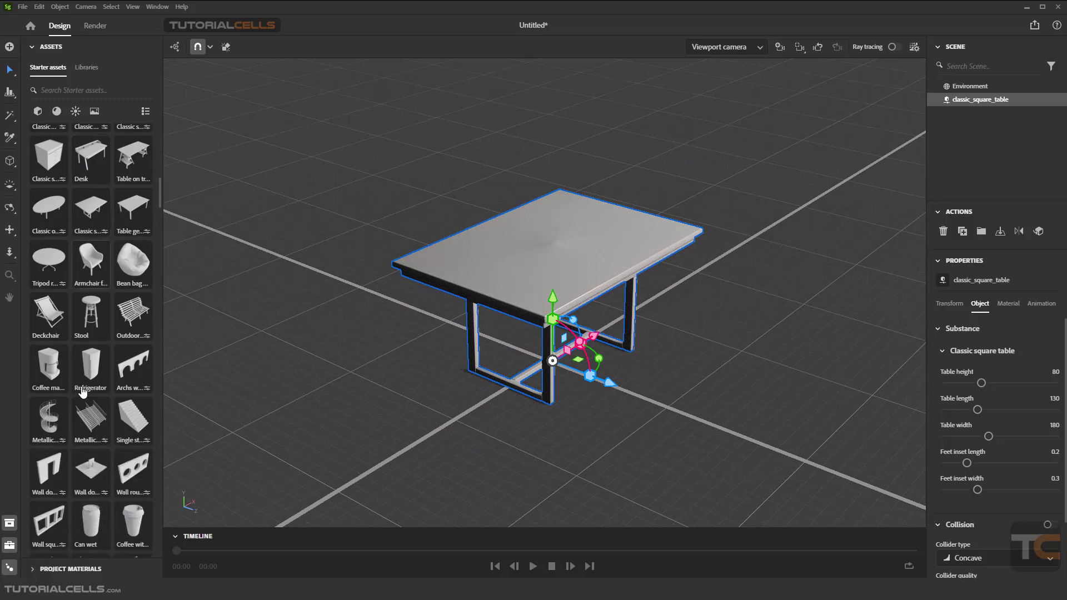
scroll(84, 393, down, 3)
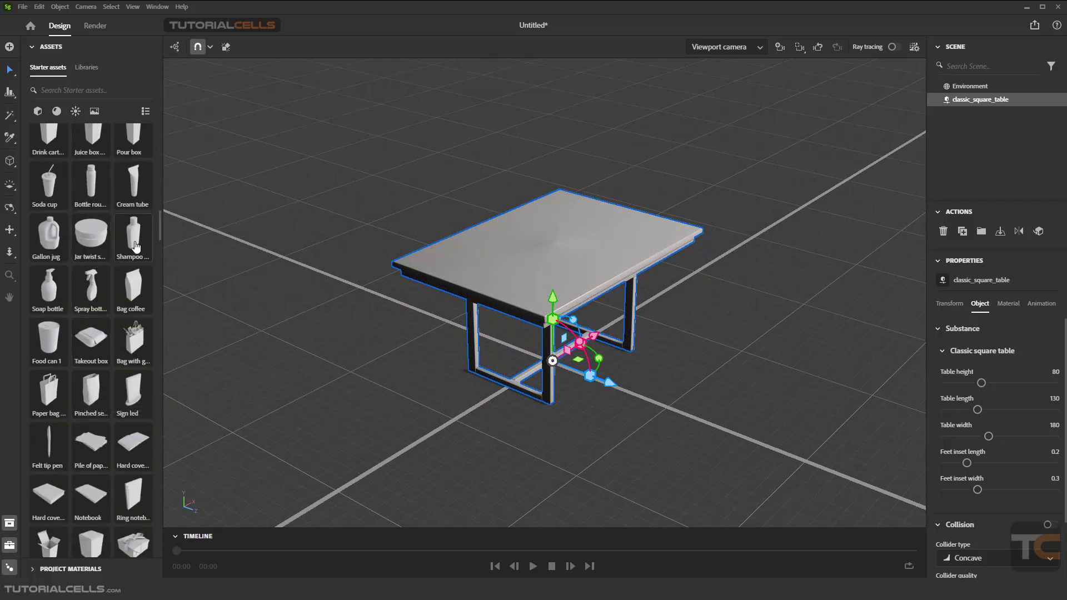
drag(55, 182, 551, 245)
- Check the soda_cup group and classic_square_table entries and settings in the Scene panel
scroll(551, 243, up, 5)
scroll(552, 245, down, 3)
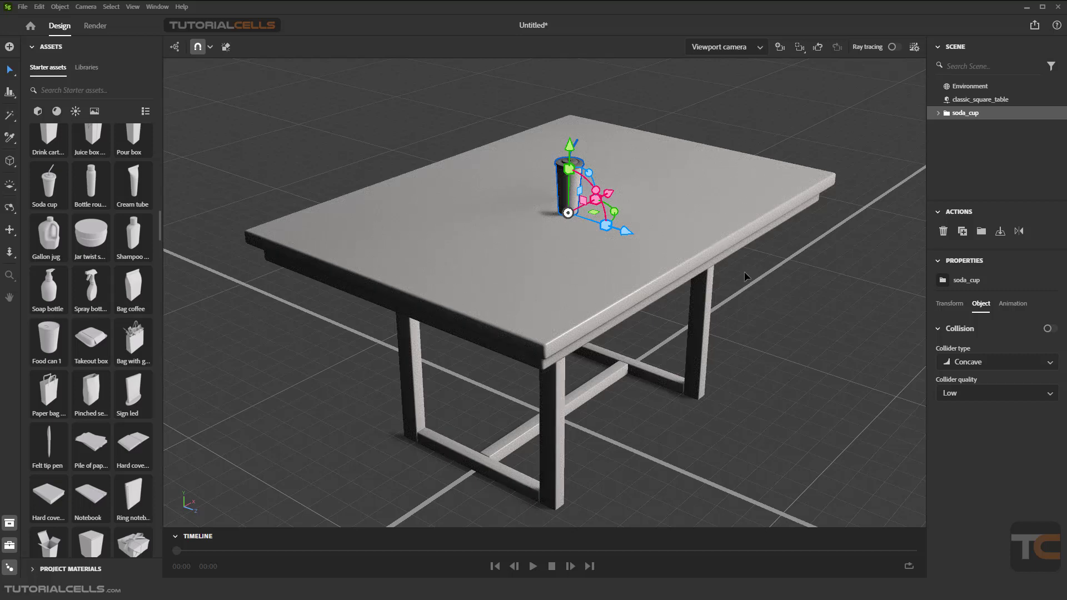
click(542, 275)
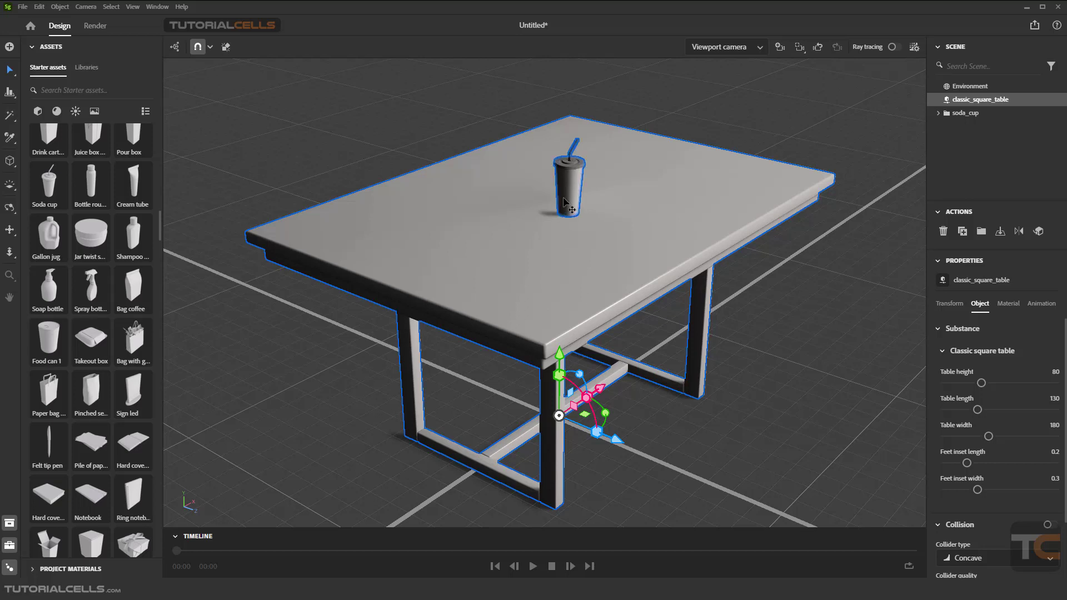
click(1043, 115)
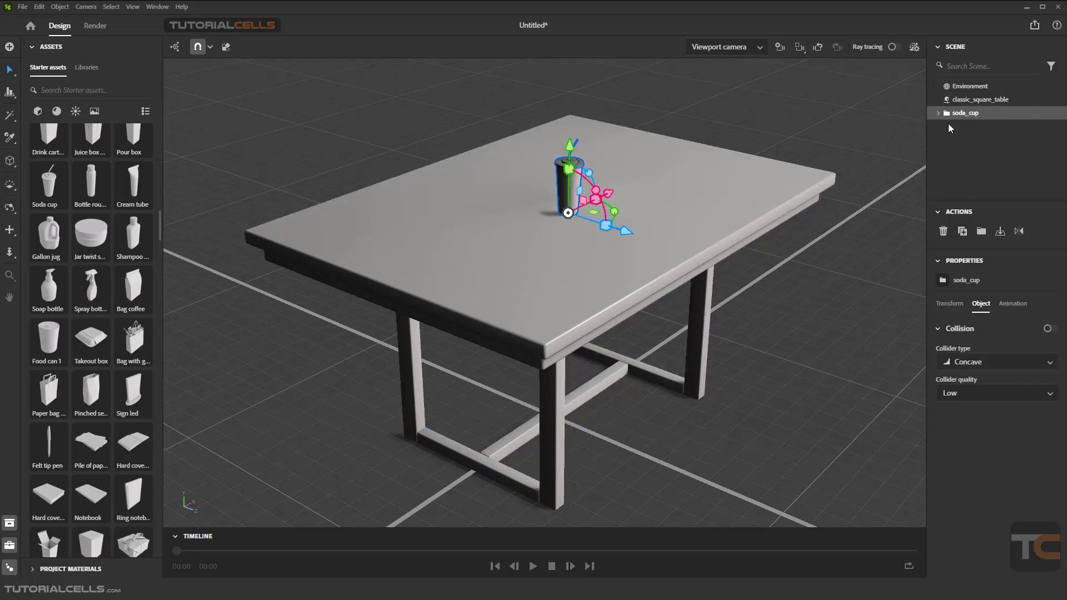
click(939, 113)
click(939, 112)
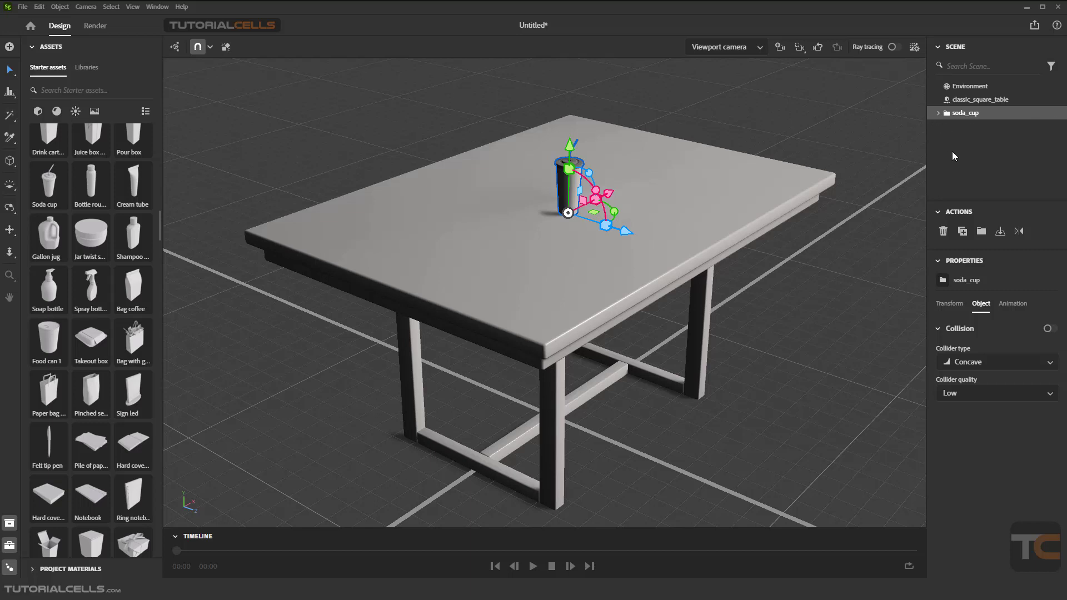
click(967, 100)
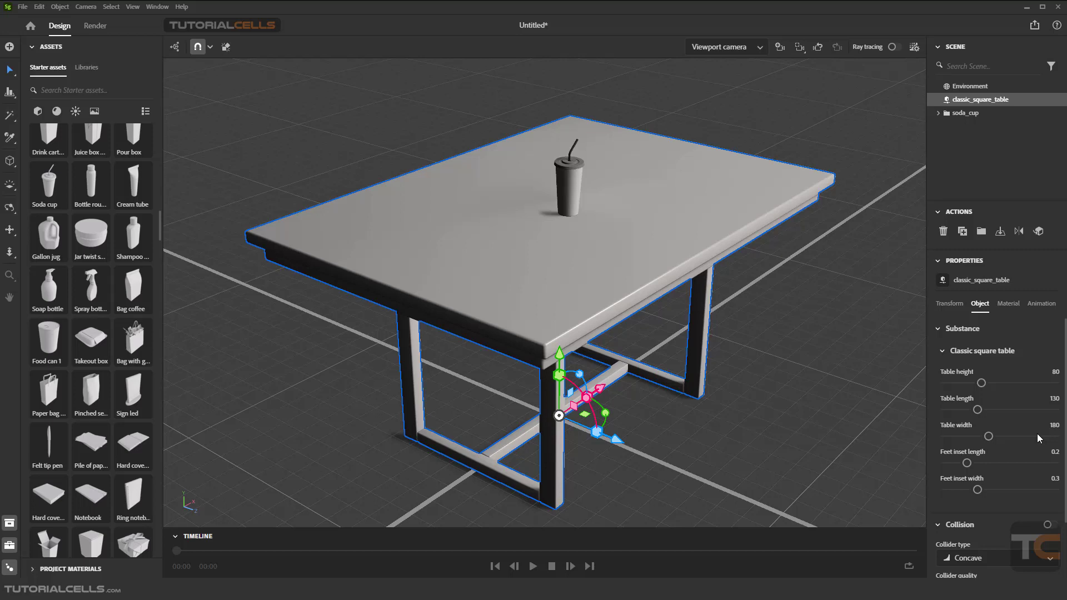
scroll(1020, 466, down, 3)
scroll(1018, 464, up, 3)
- Give the table Volga Blue Granite, then switch it to St Cecilia Granite
click(38, 112)
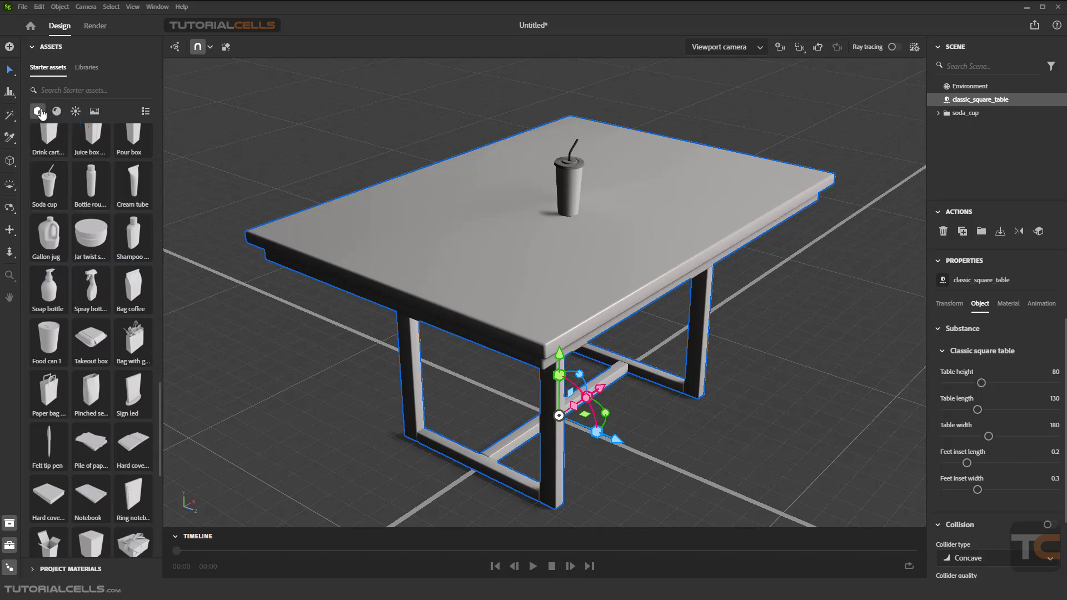
click(56, 111)
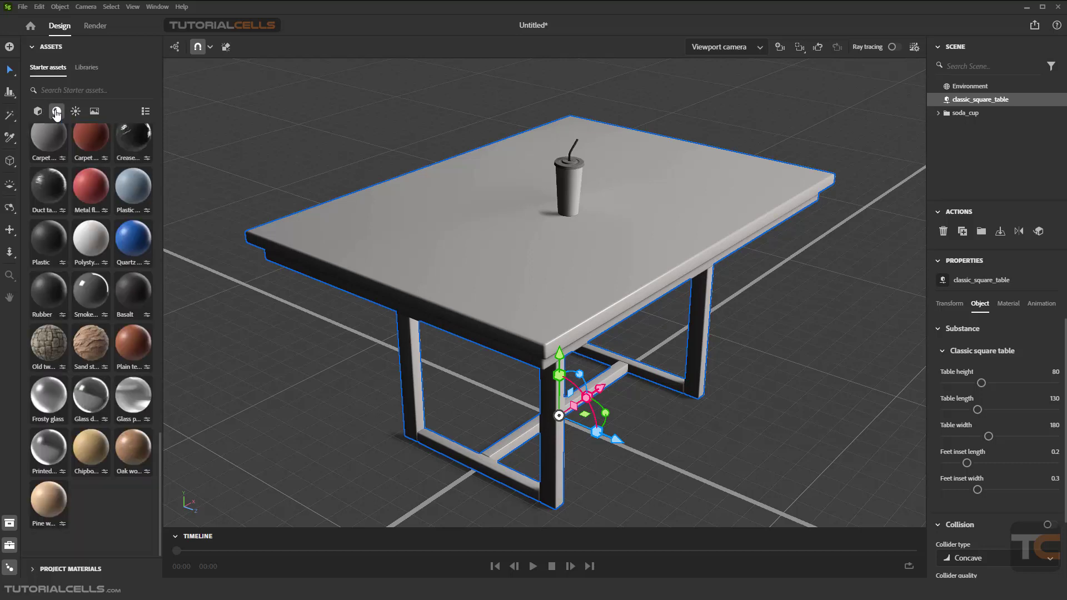
scroll(102, 269, up, 2)
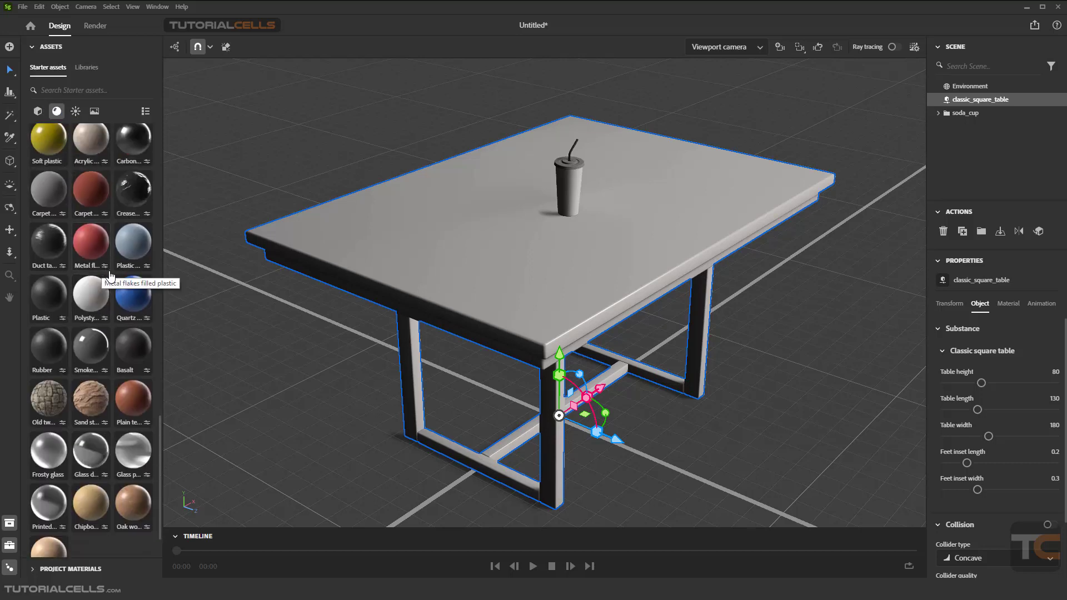
scroll(109, 271, up, 1)
scroll(108, 271, up, 6)
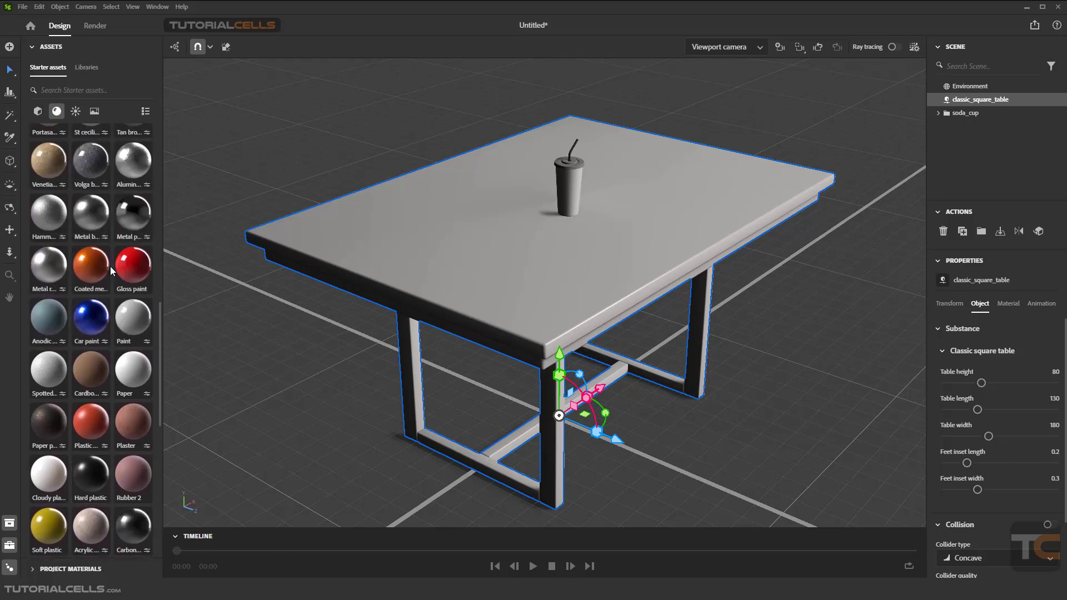
scroll(94, 222, up, 2)
drag(94, 222, 414, 249)
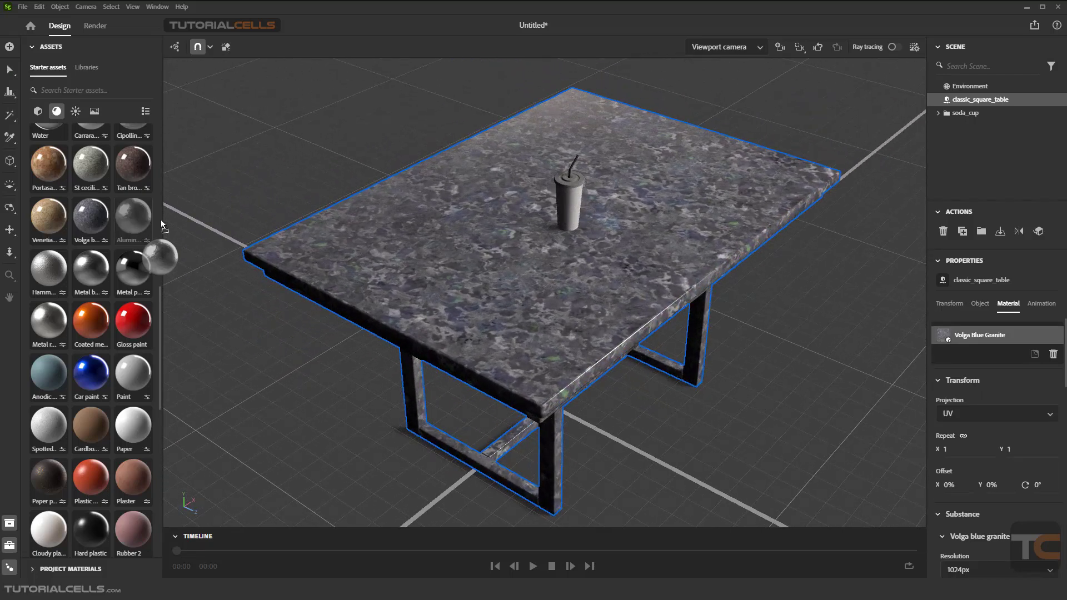
drag(91, 169, 539, 380)
click(558, 416)
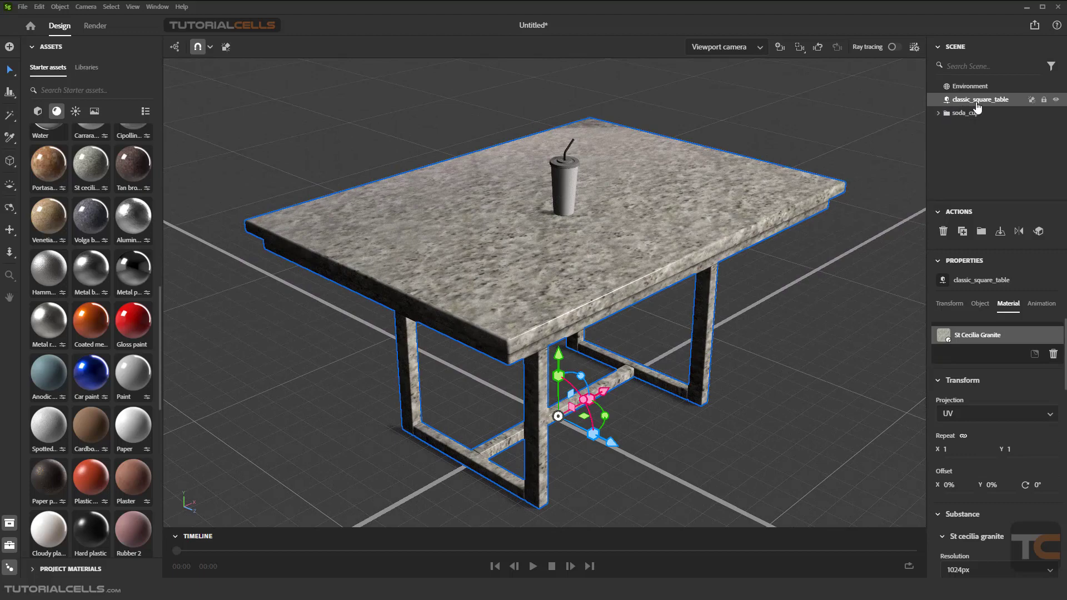
alt+drag(547, 244, 591, 290)
- Paint the soda cup body red with Gloss paint and apply the Elevator corridor environment light
mouse_move(132, 320)
mouse_down()
mouse_move(278, 261)
mouse_move(578, 195)
mouse_up()
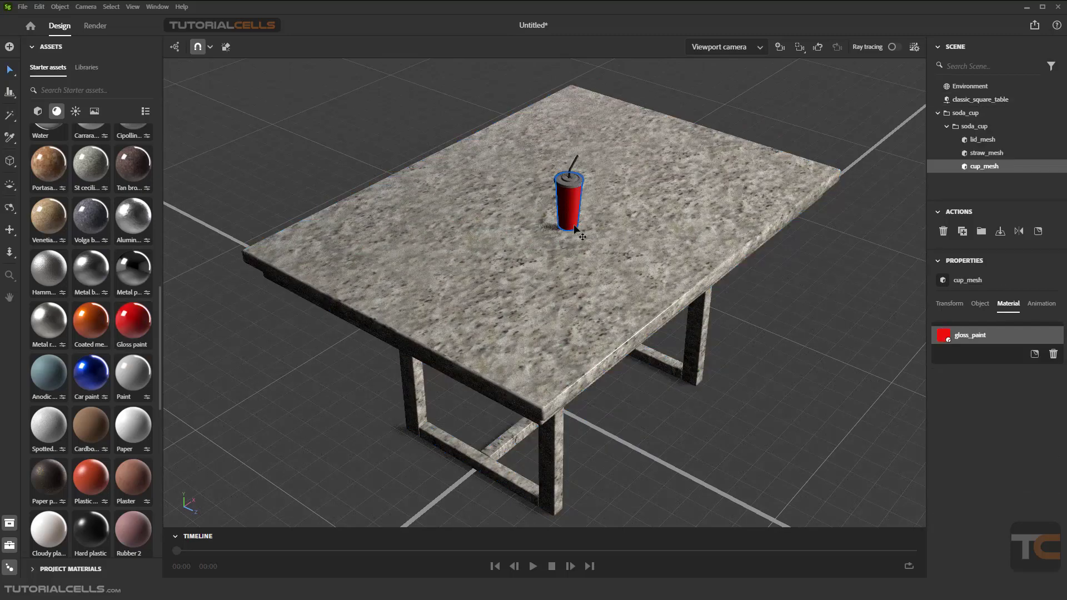
mouse_move(531, 234)
alt+mouse_down()
mouse_move(527, 214)
mouse_move(563, 222)
alt+mouse_up()
scroll(536, 214, up, 5)
scroll(550, 216, down, 4)
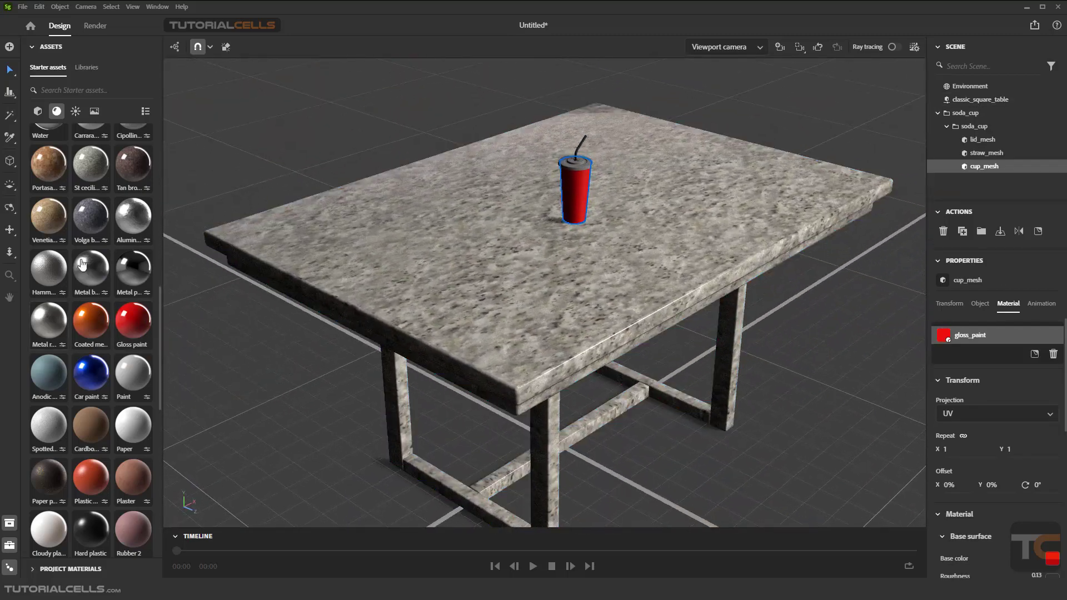
click(76, 111)
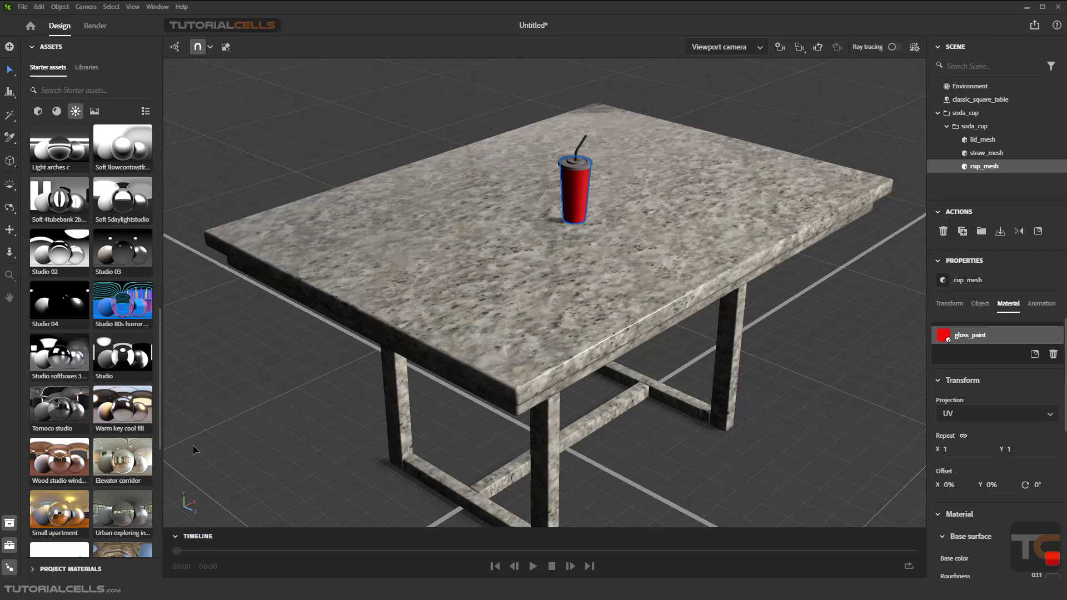
drag(194, 450, 196, 449)
- Light the scene with the Studio 03 environment and review the import options
drag(129, 259, 661, 214)
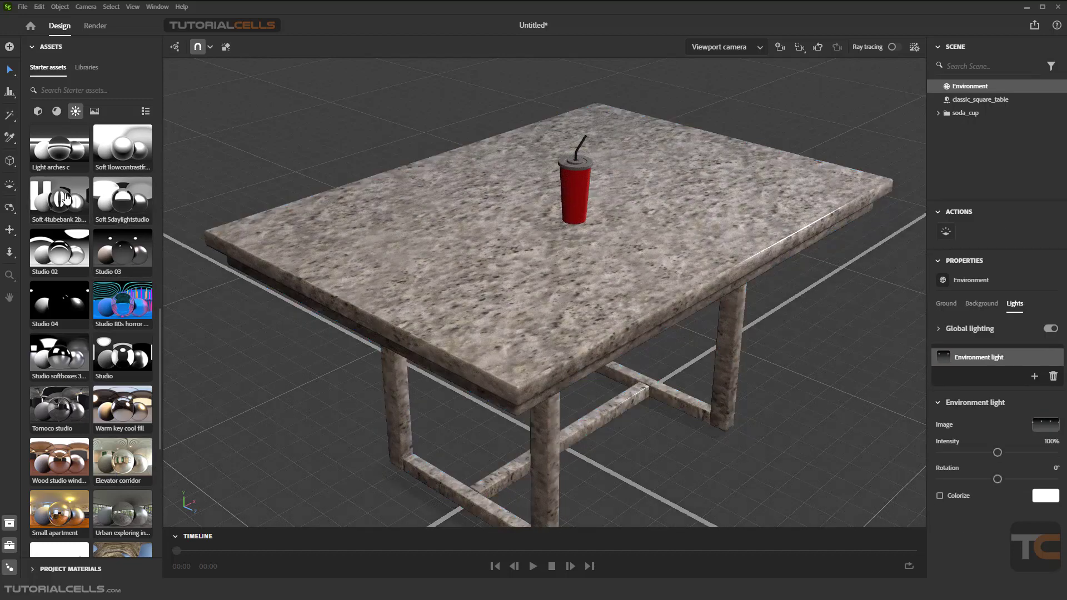
scroll(61, 278, down, 6)
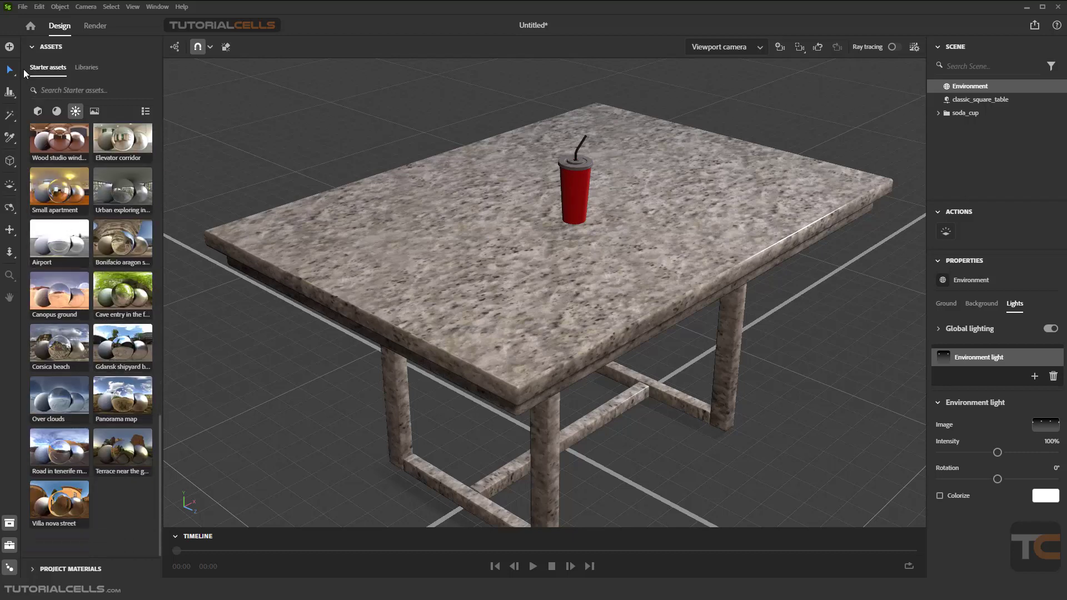
click(12, 50)
click(71, 56)
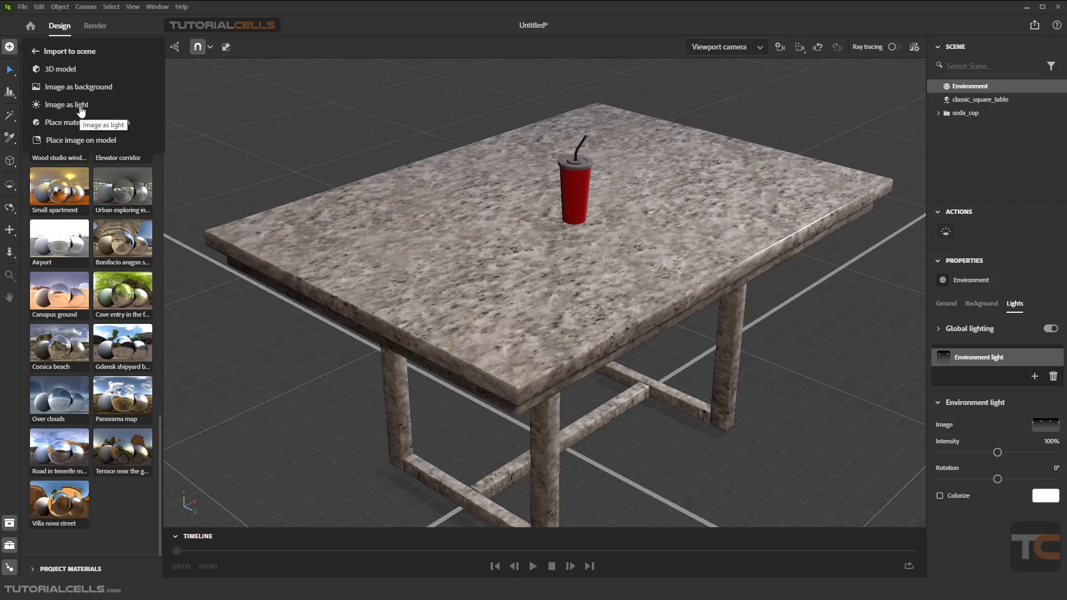
click(58, 50)
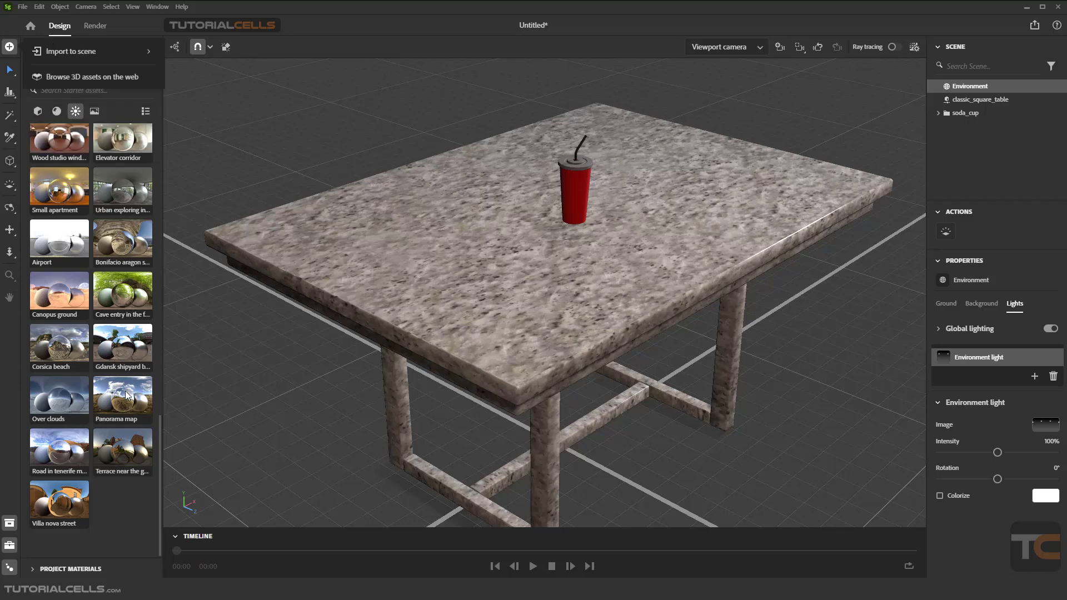
- Switch to the Small apartment environment, giving the granite table a golden tint
drag(50, 200, 661, 258)
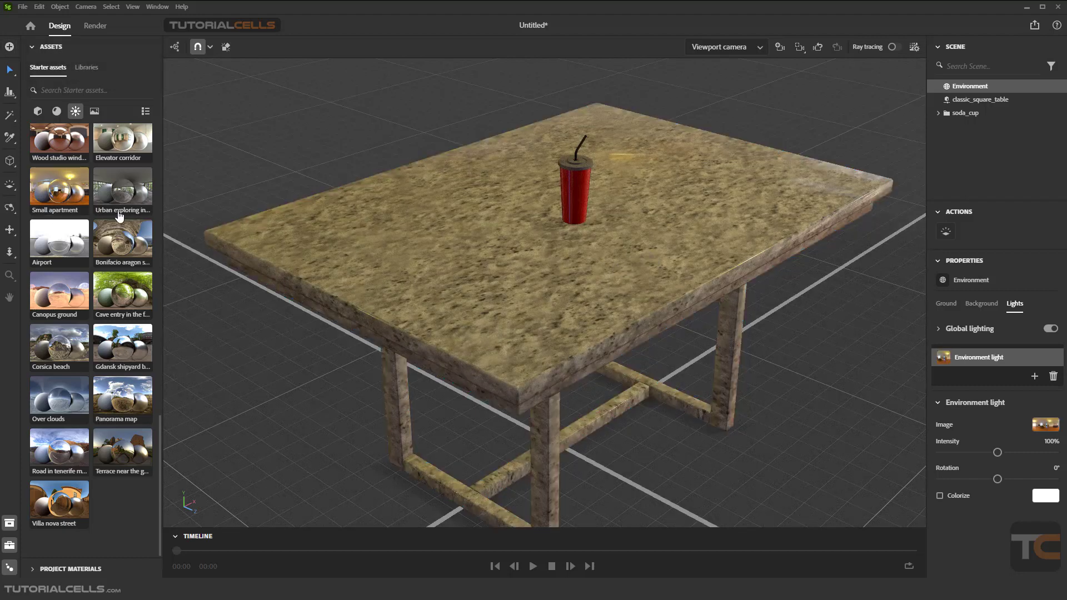
scroll(108, 217, up, 3)
scroll(117, 308, up, 10)
scroll(115, 306, up, 5)
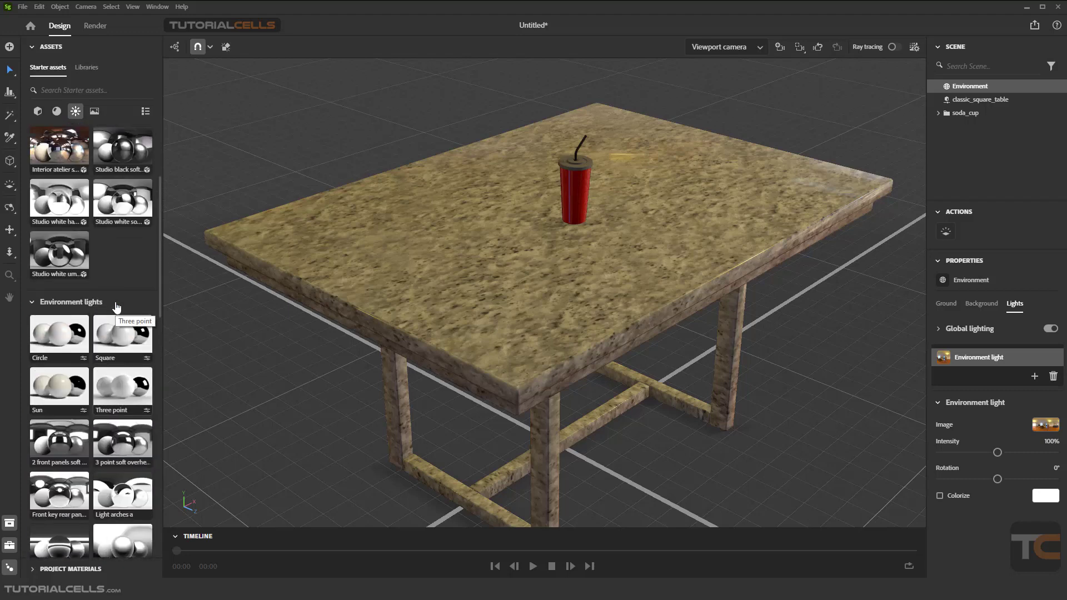
- Load the Interior atelier stage, then undo it
drag(77, 254, 575, 216)
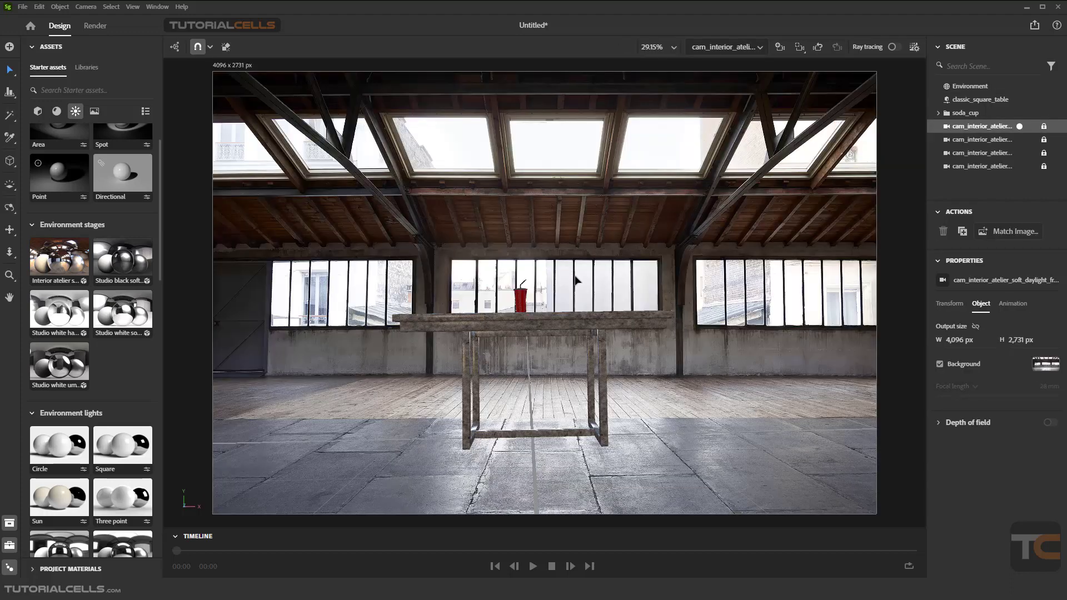
click(561, 310)
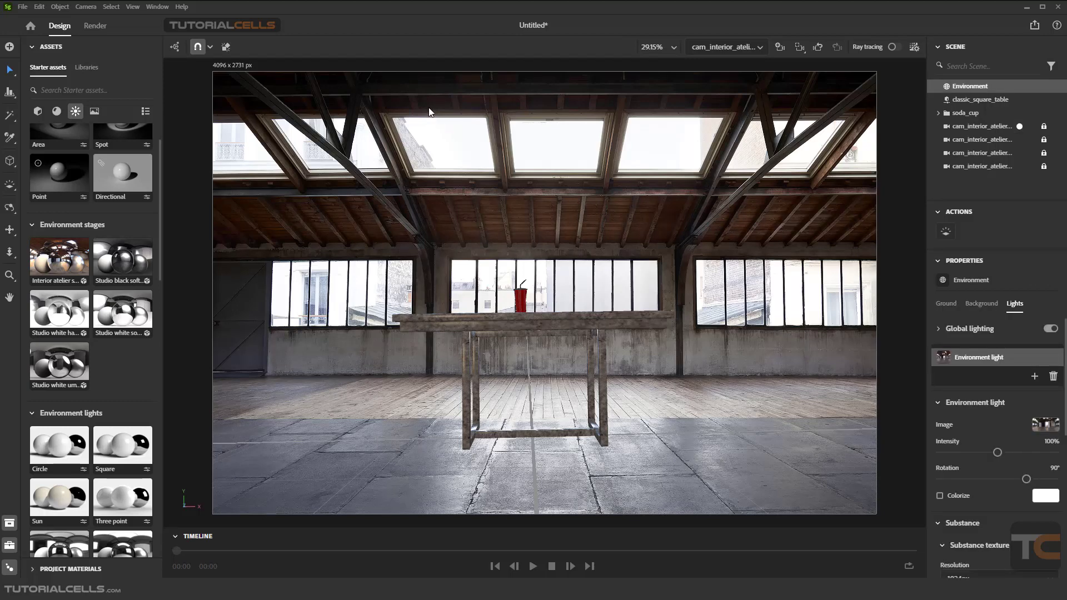
key(ctrl+z)
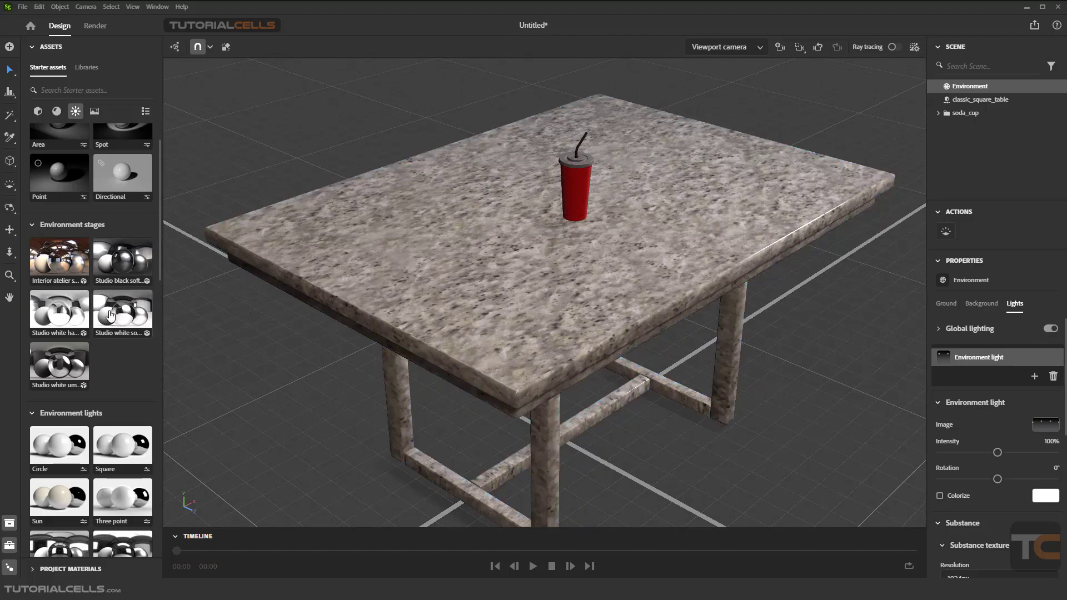
- Browse the model, material and lighting asset filters
scroll(114, 354, down, 1)
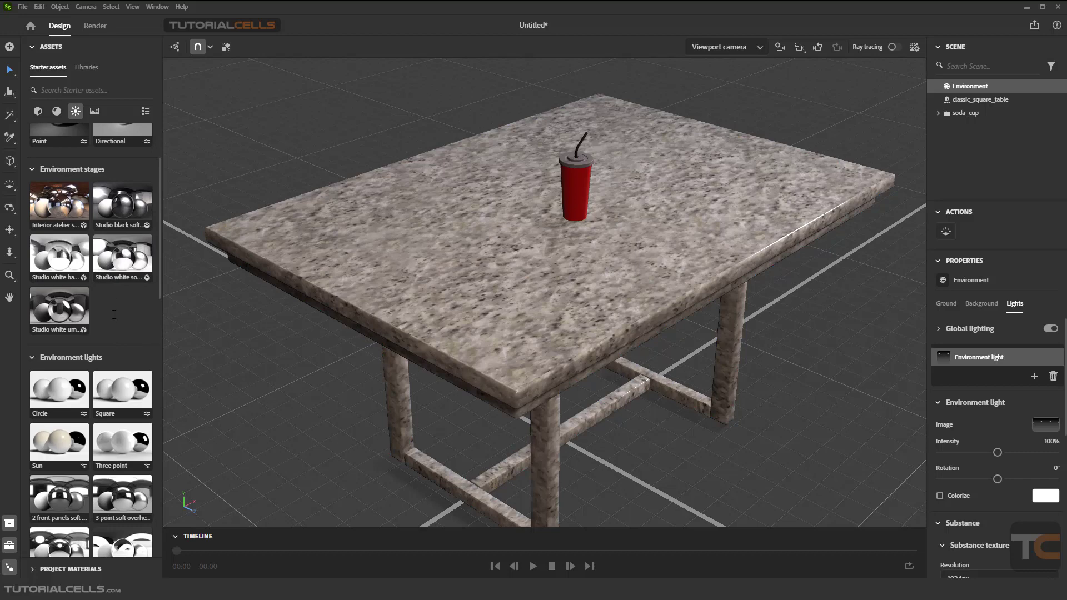
scroll(113, 315, down, 2)
click(76, 115)
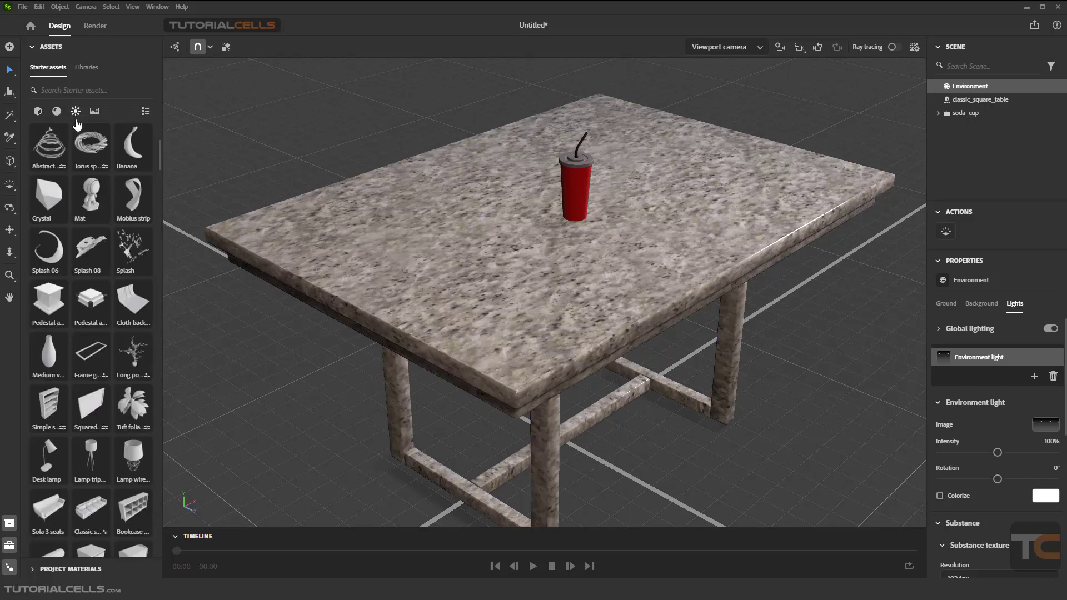
click(57, 112)
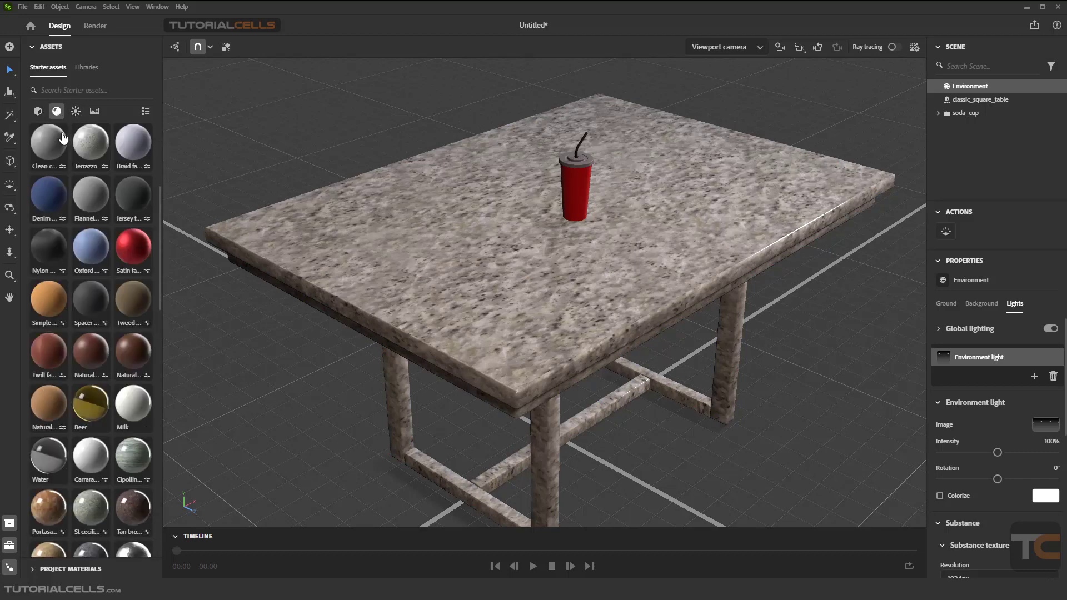
click(76, 114)
scroll(116, 253, up, 4)
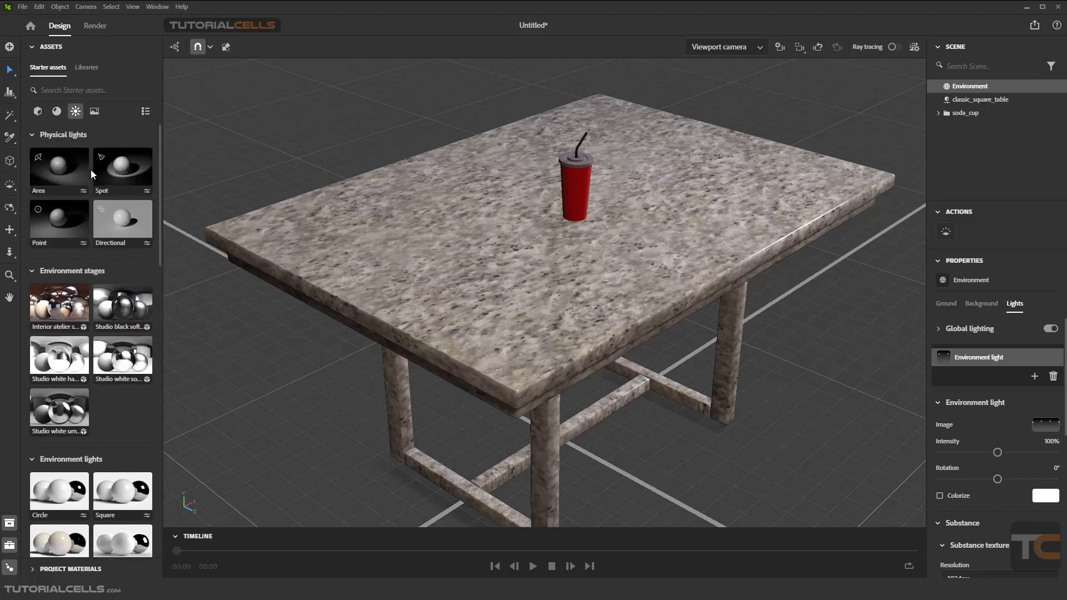
- Apply the Warm key cool fill environment light for a warmer beige table tone
scroll(105, 276, down, 4)
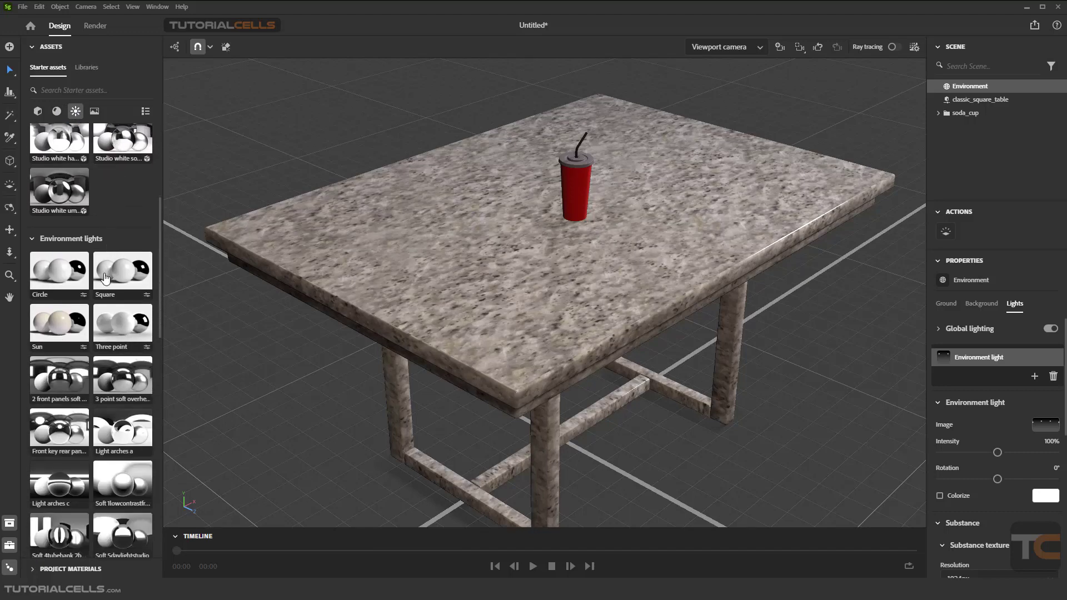
scroll(106, 245, down, 10)
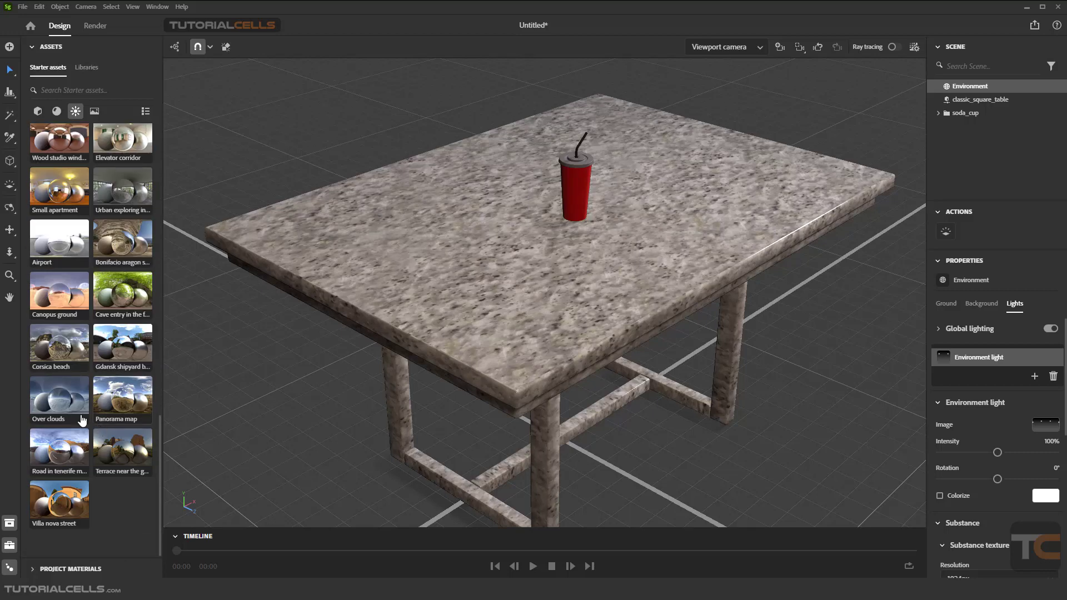
scroll(69, 436, up, 4)
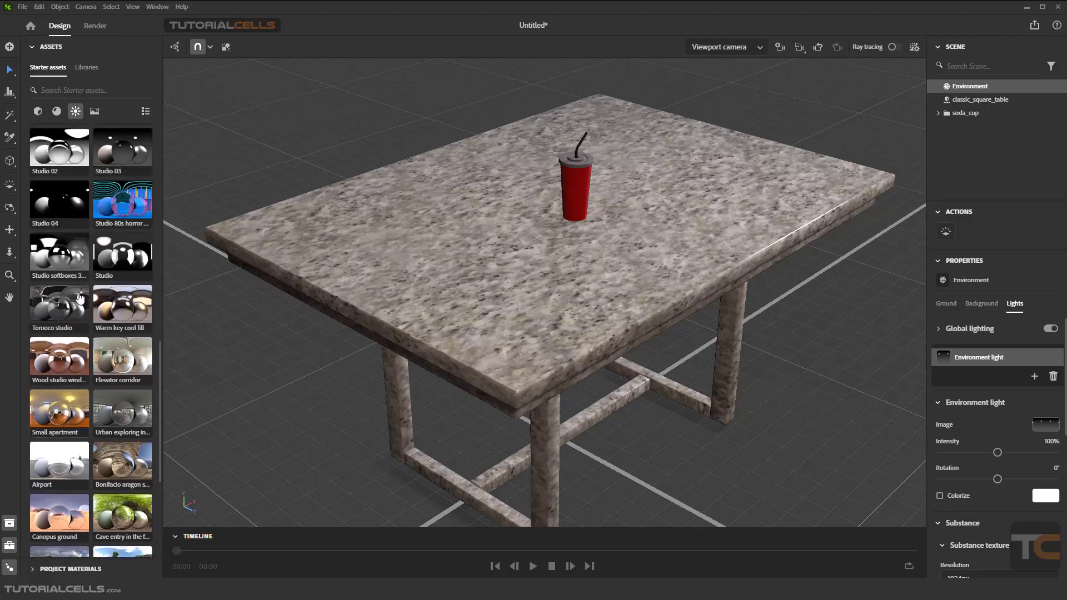
drag(124, 310, 573, 302)
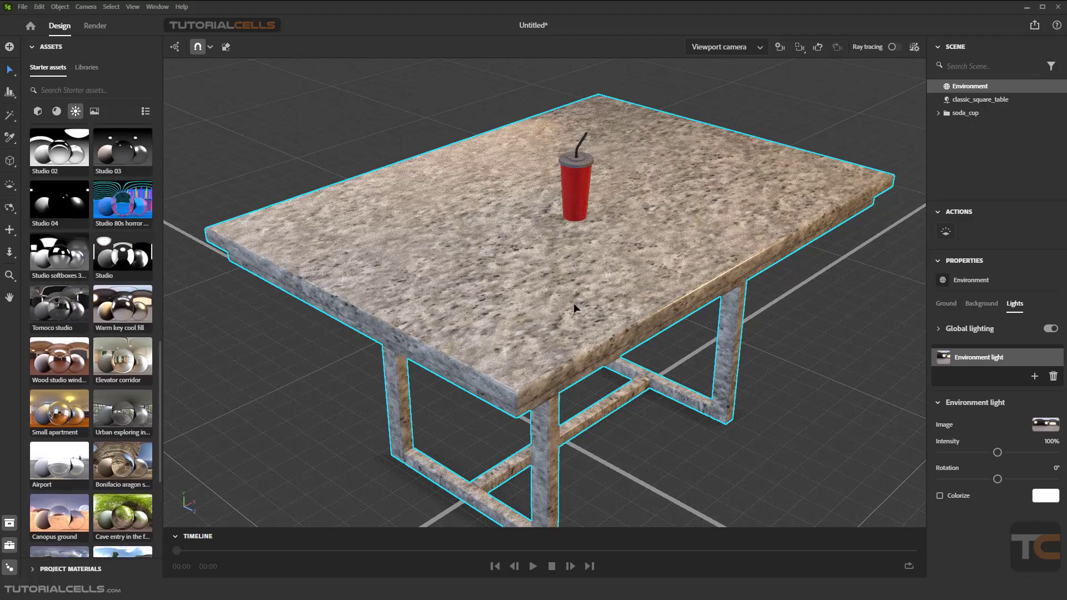
scroll(575, 302, down, 3)
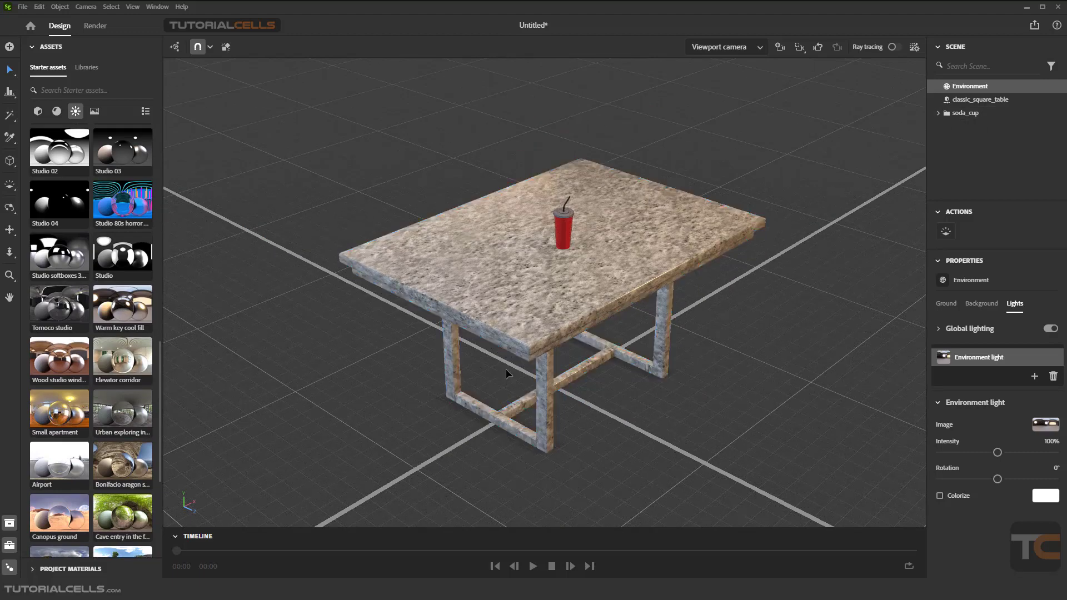
click(94, 111)
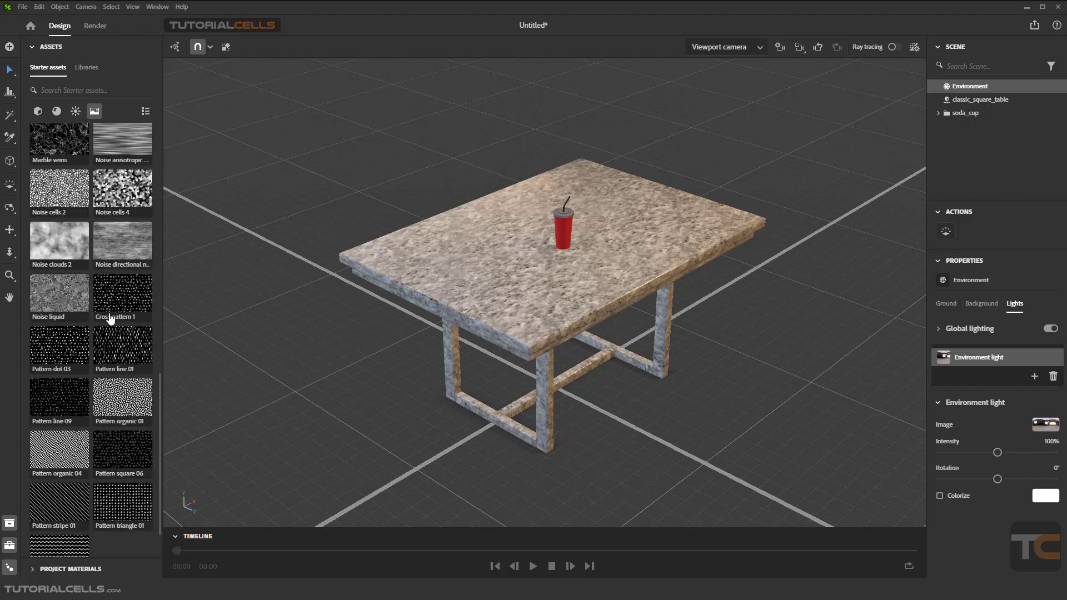
- Drop the Office kitchen image in as the background of a 1920 × 1080 camera
scroll(110, 321, up, 10)
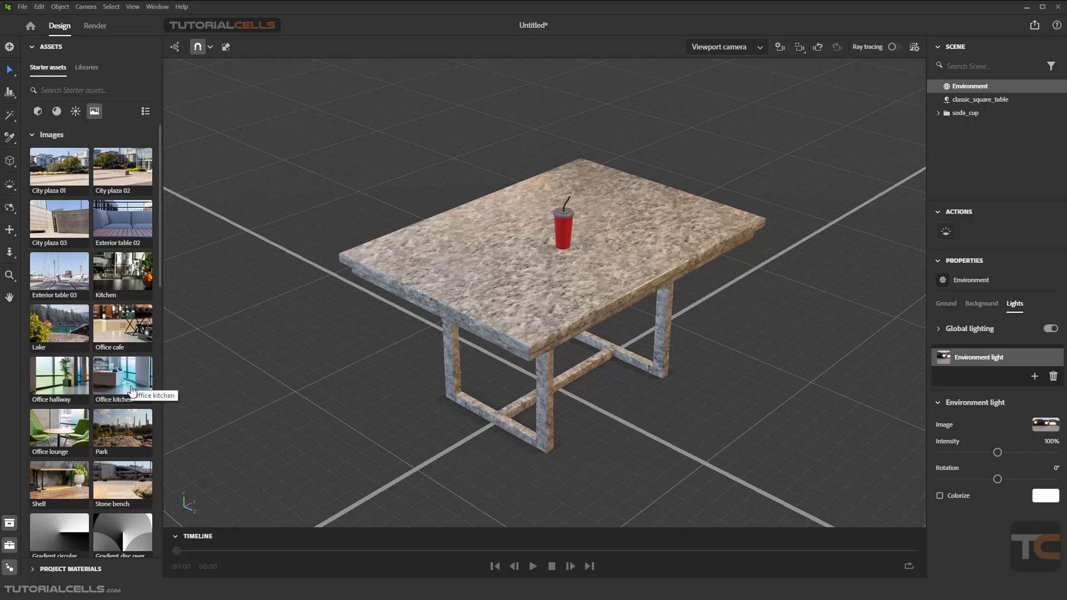
drag(129, 387, 364, 382)
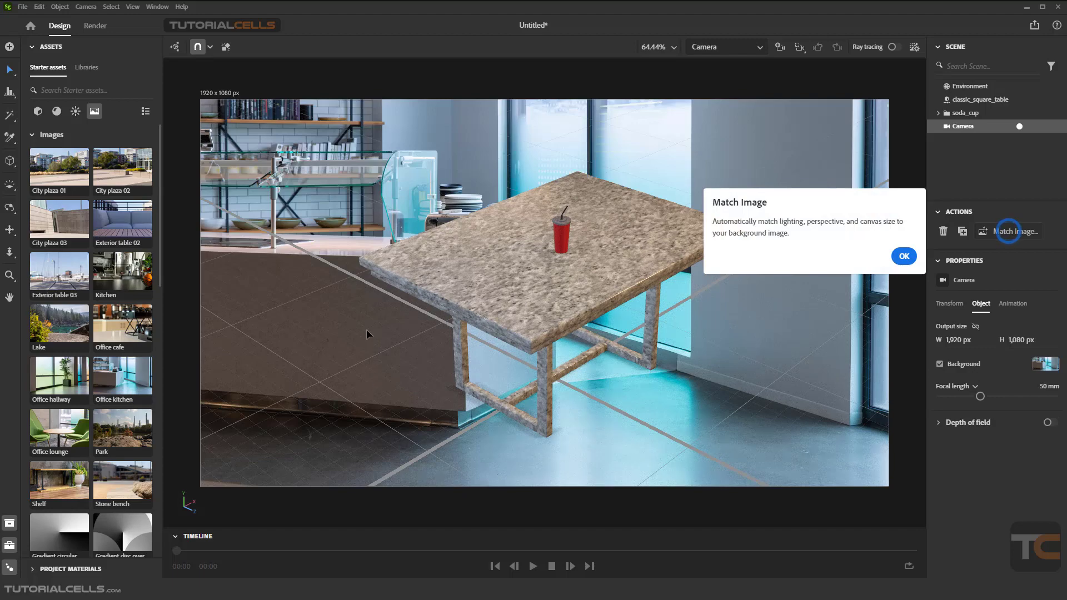
- Open Match Image options set to image aspect ratio, multiple lights and matched perspective
scroll(502, 316, down, 5)
scroll(522, 346, up, 2)
alt+drag(522, 346, 711, 272)
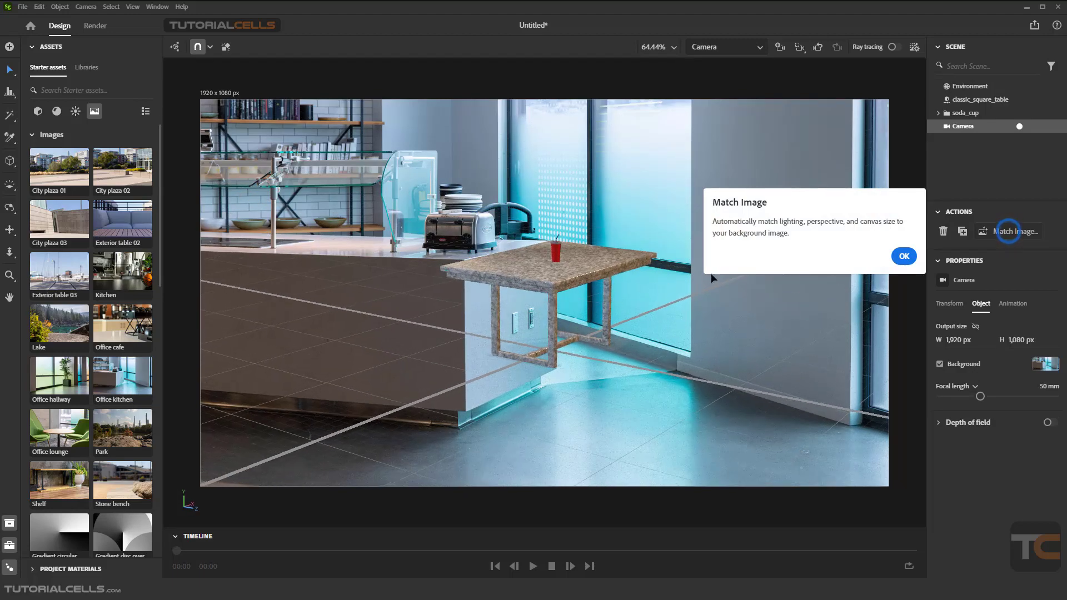
click(900, 259)
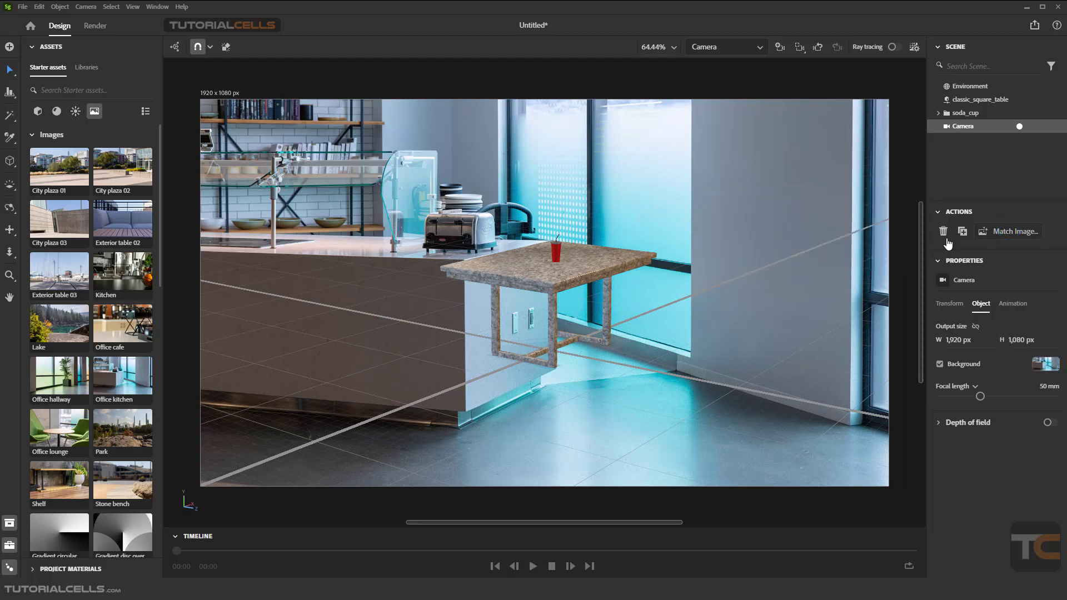
click(1010, 234)
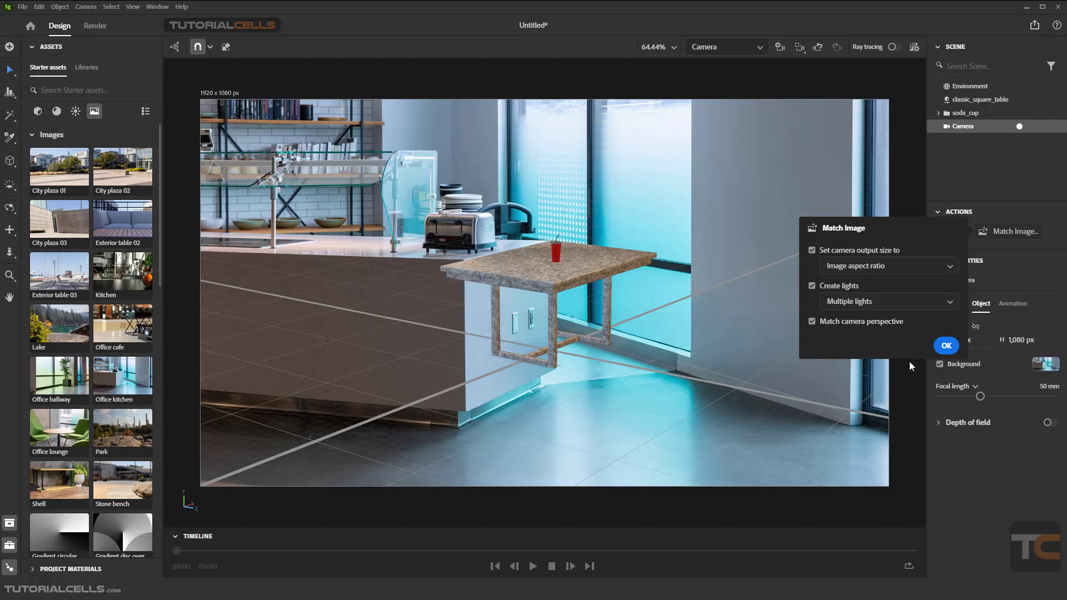
- Apply Match Image, making the camera 1920 × 1440 px at 65.54 mm
click(882, 269)
click(882, 270)
click(947, 345)
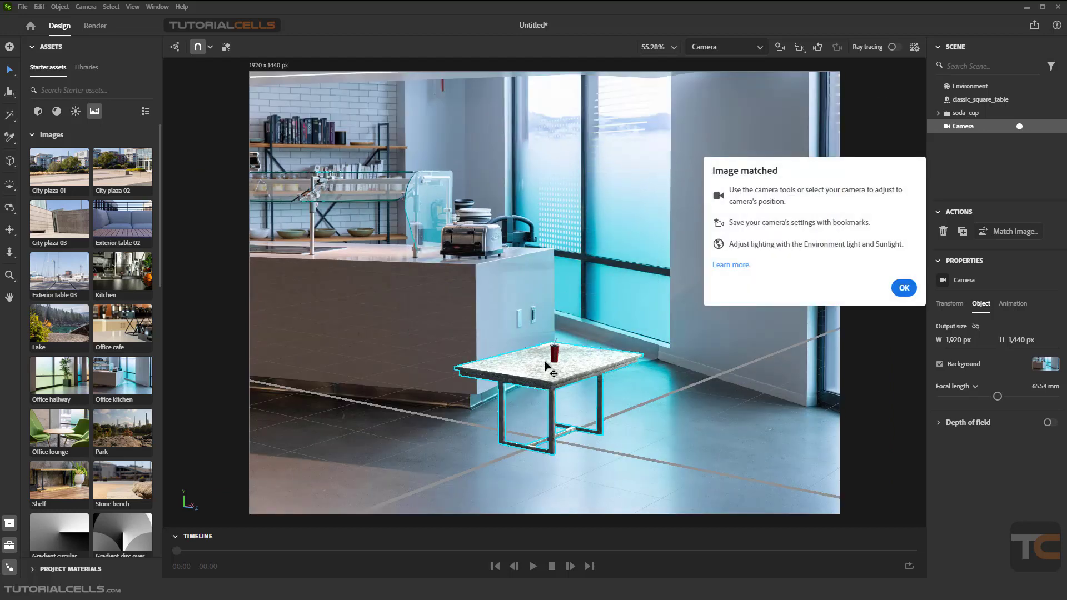
click(901, 290)
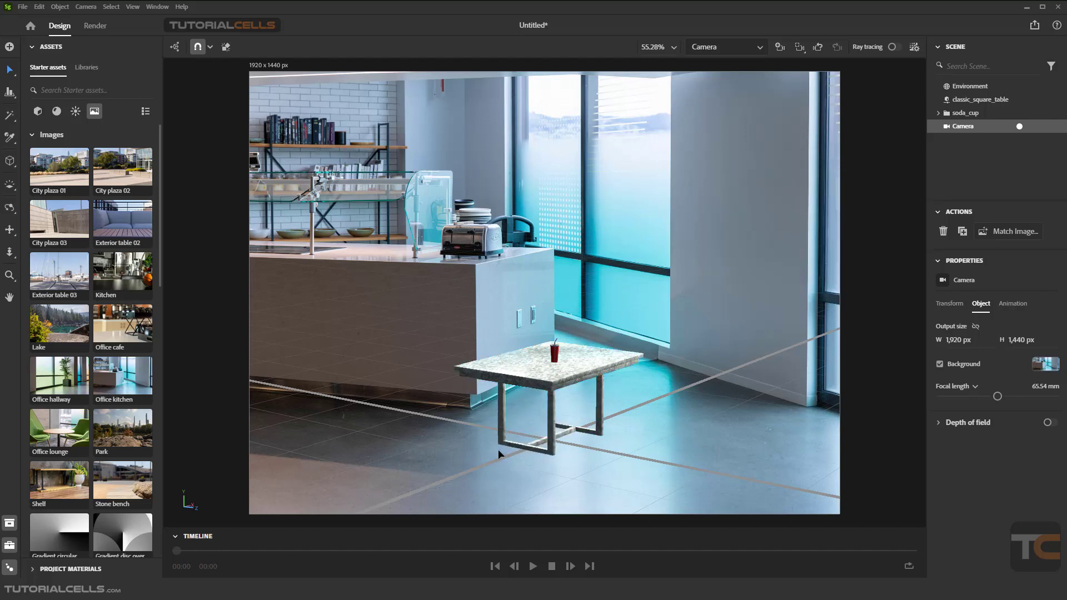
- Move the table and cup into the foreground and view the environment light settings
drag(542, 355, 567, 378)
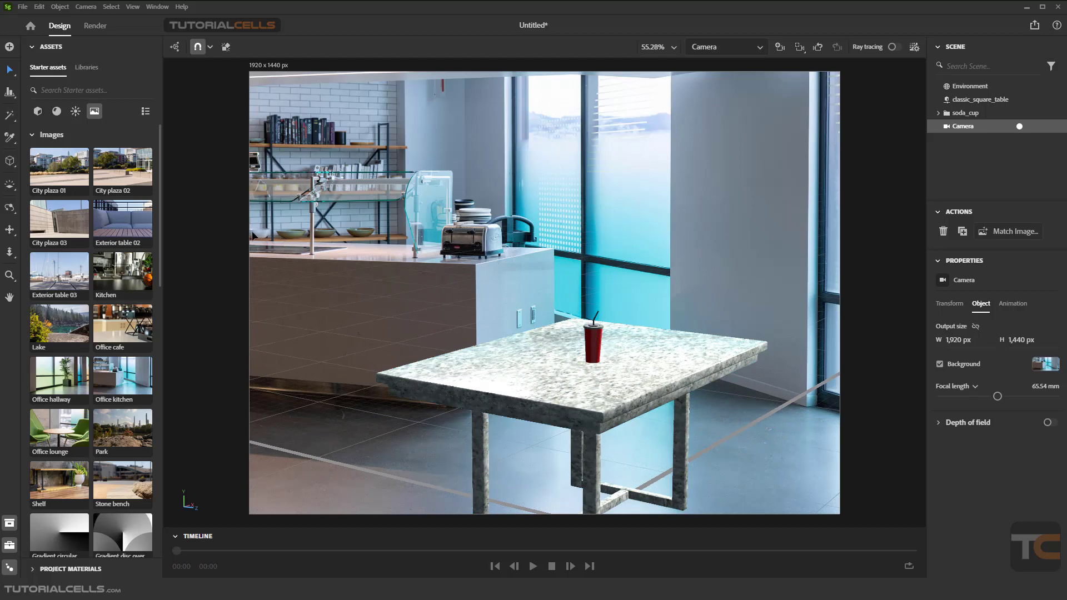
click(980, 86)
- Check the camera and table properties, then review the Environment's Ground and Background tabs
click(961, 125)
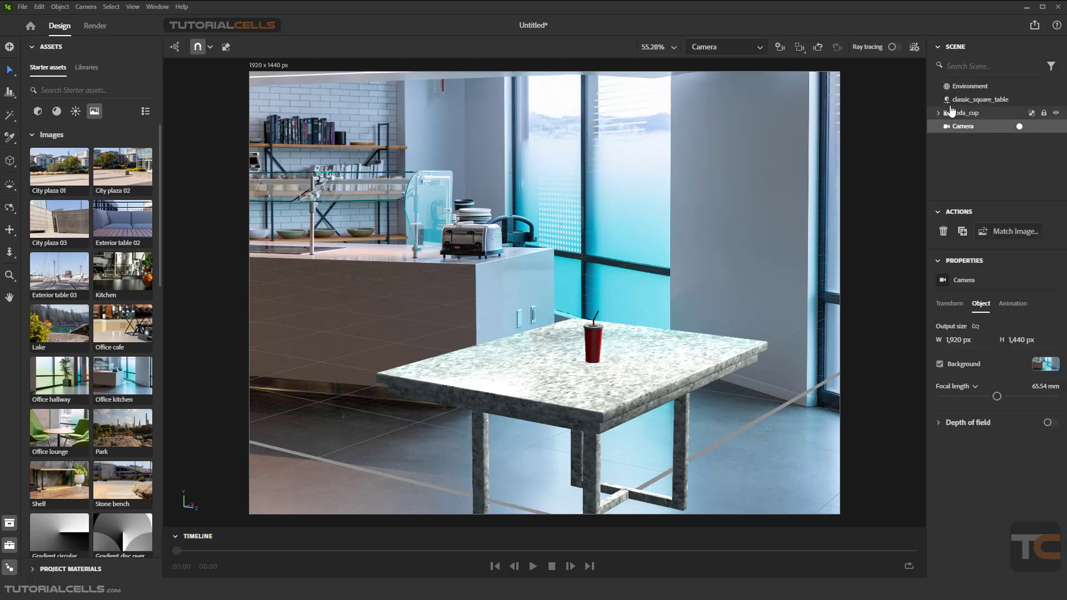
click(964, 101)
click(967, 87)
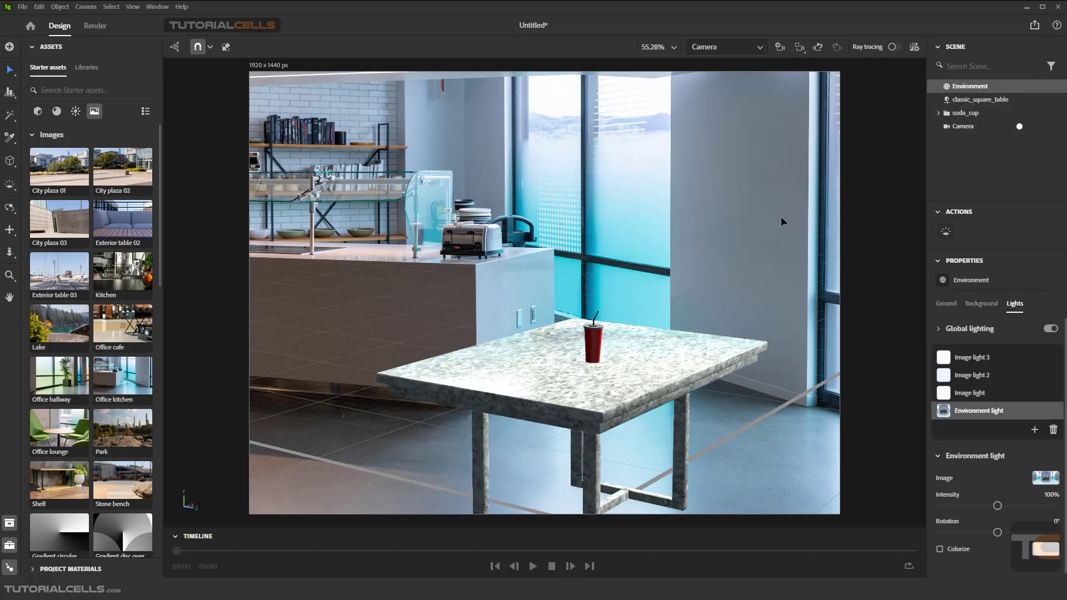
scroll(71, 326, down, 4)
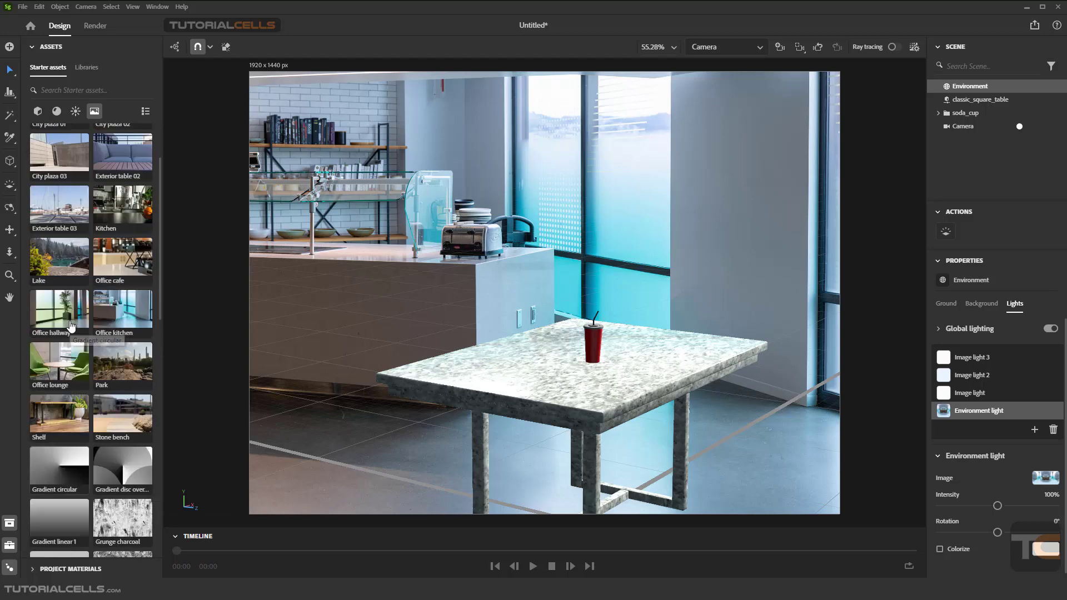
scroll(71, 326, up, 5)
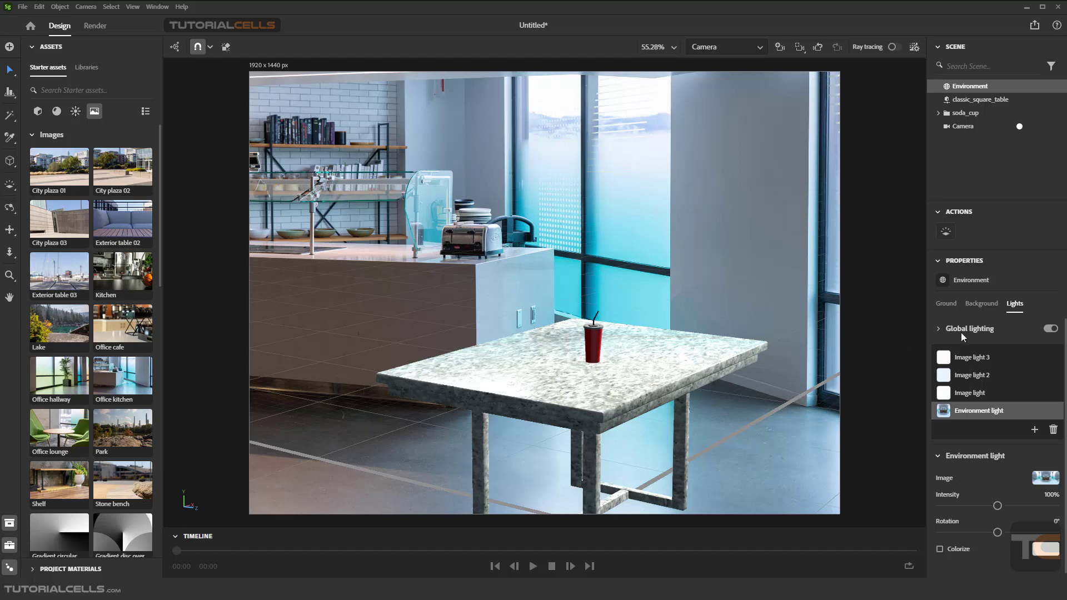
click(948, 305)
click(979, 307)
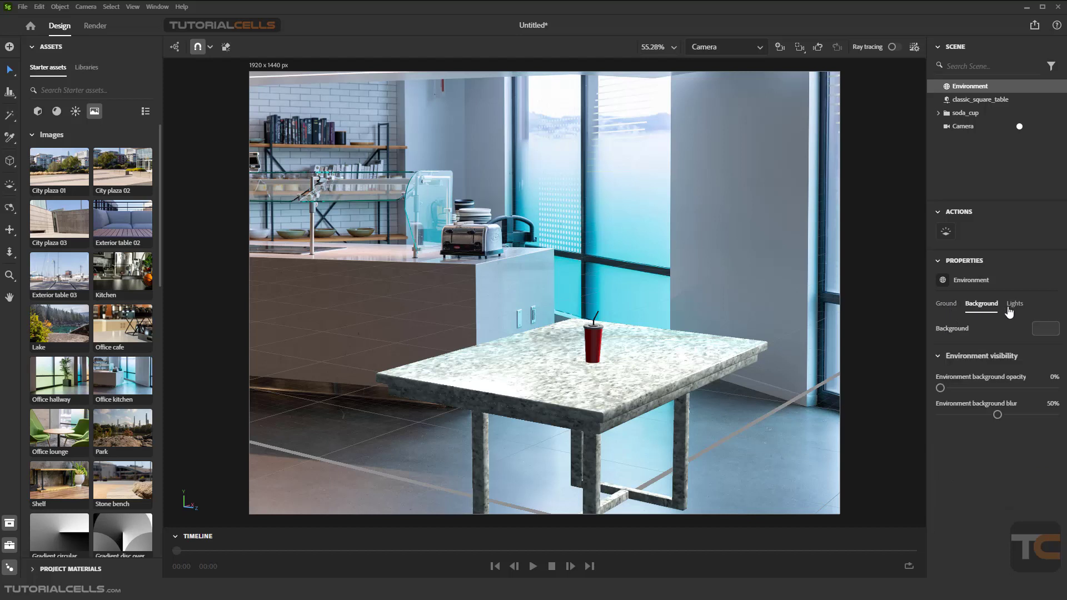
click(1009, 307)
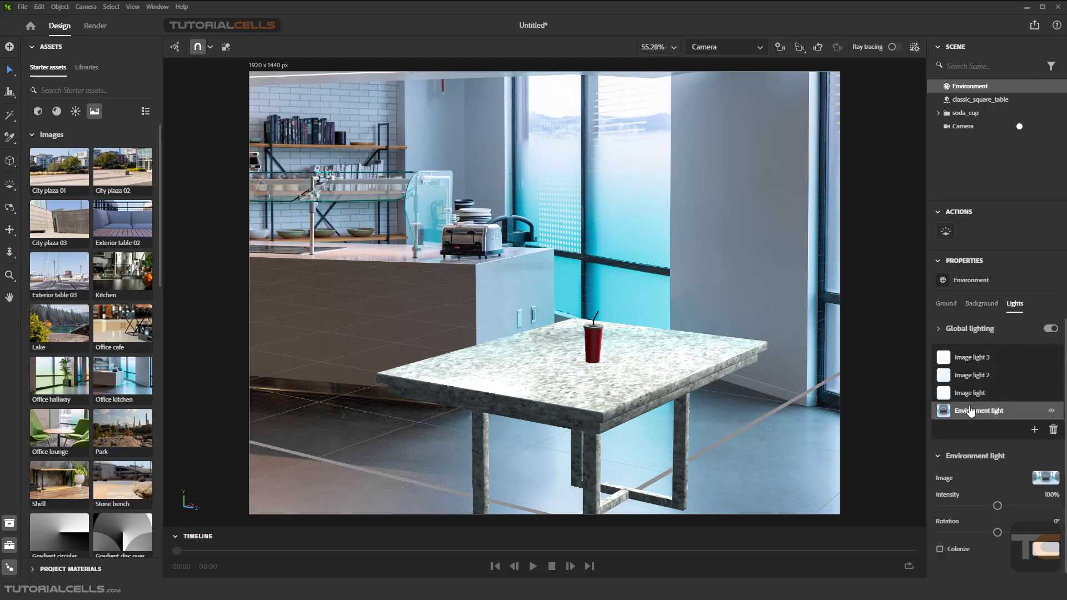
- Inspect Image light 3, Image light 2 and Image light, showing 373.24% intensity and 136.4° rotation
click(971, 358)
click(973, 376)
click(972, 393)
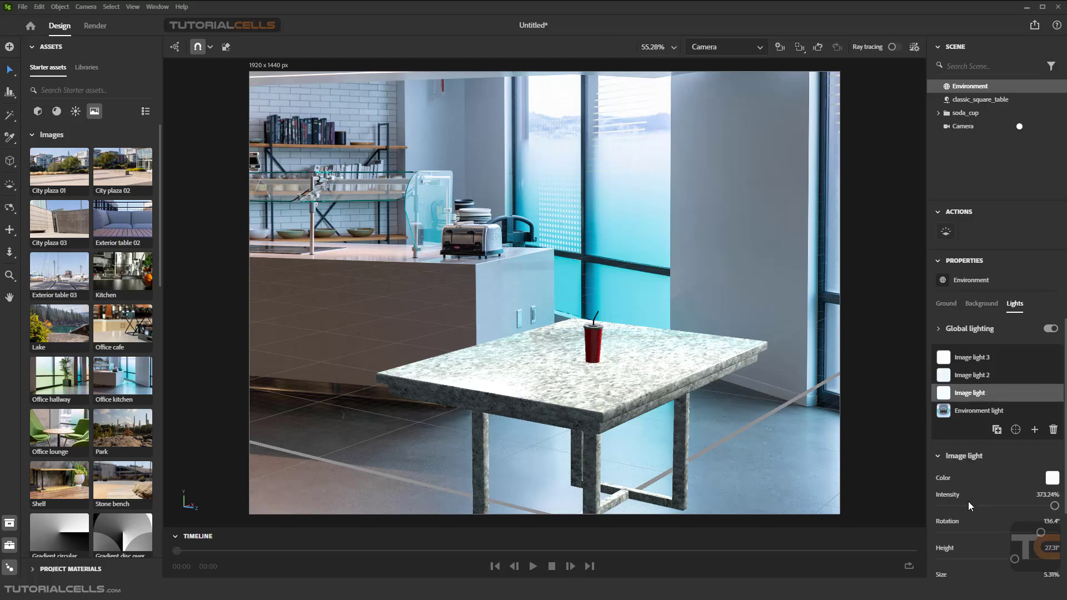
drag(949, 199, 975, 152)
scroll(990, 449, down, 2)
scroll(989, 463, up, 2)
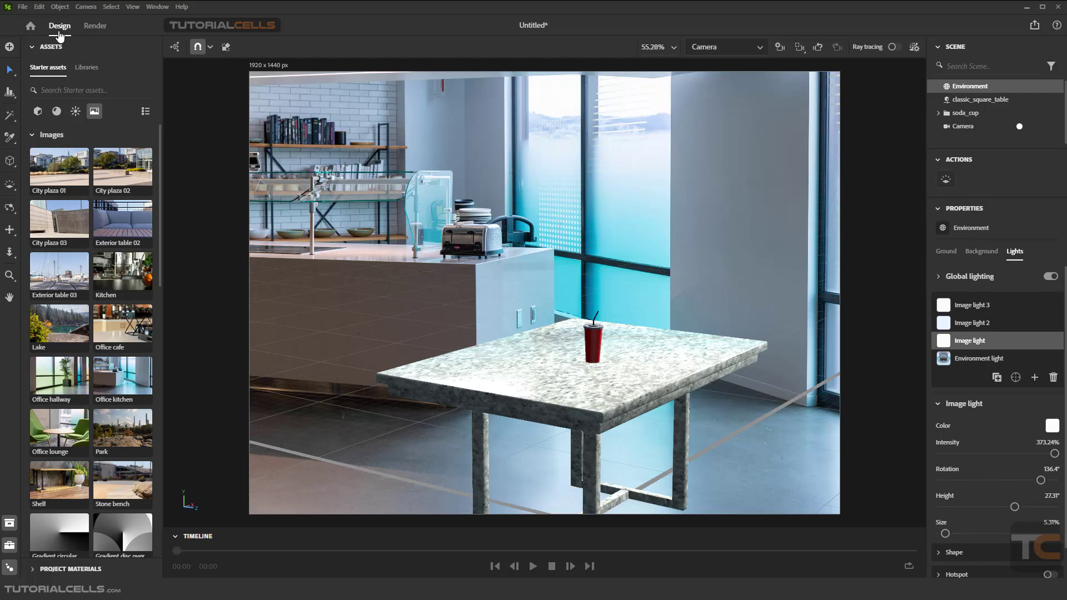
- In the Render workspace, set Render using to Real time
click(95, 26)
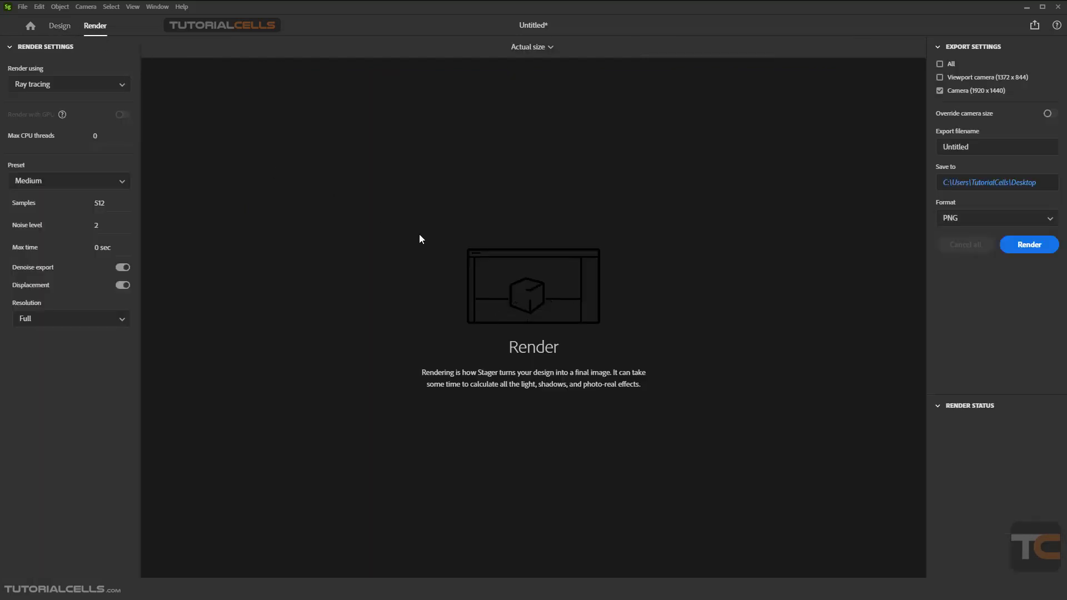
click(83, 86)
click(75, 102)
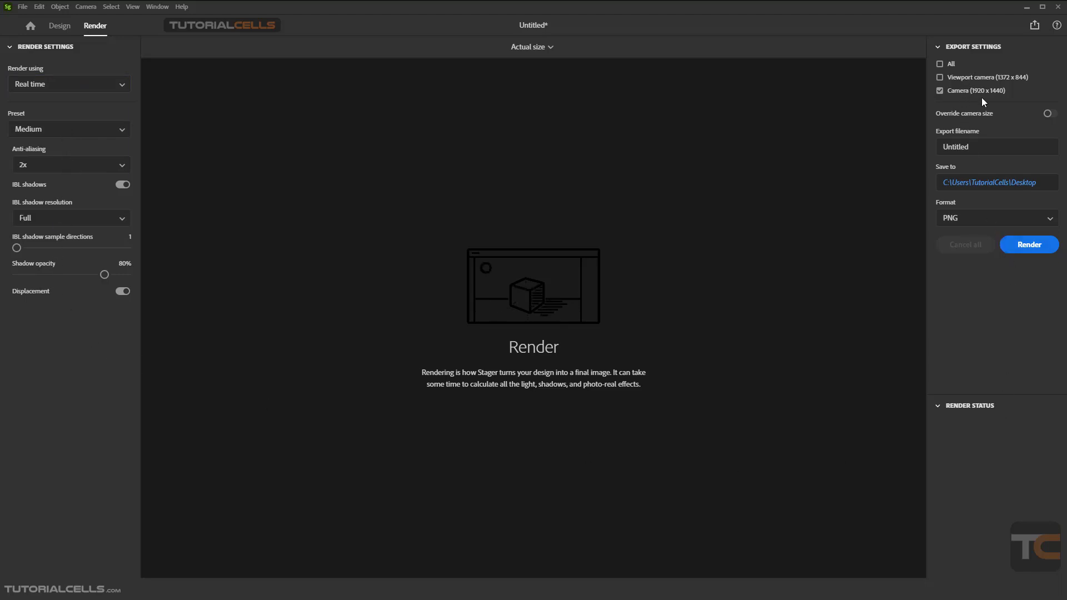
- Render the 1920 × 1440 camera view to PNG and dismiss the finished notice
click(1029, 245)
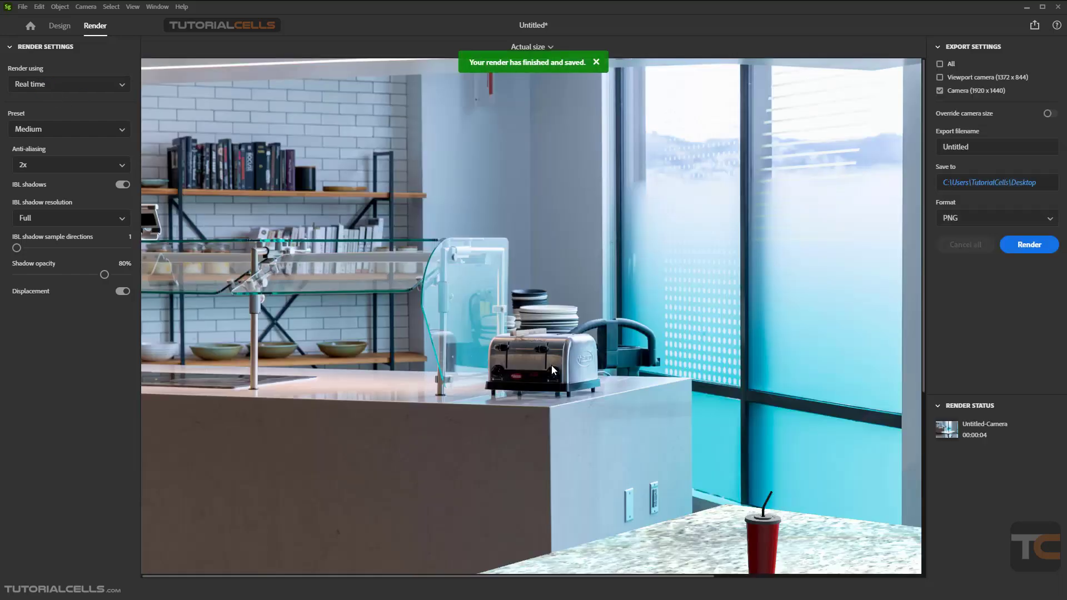
scroll(552, 365, down, 5)
scroll(552, 366, up, 2)
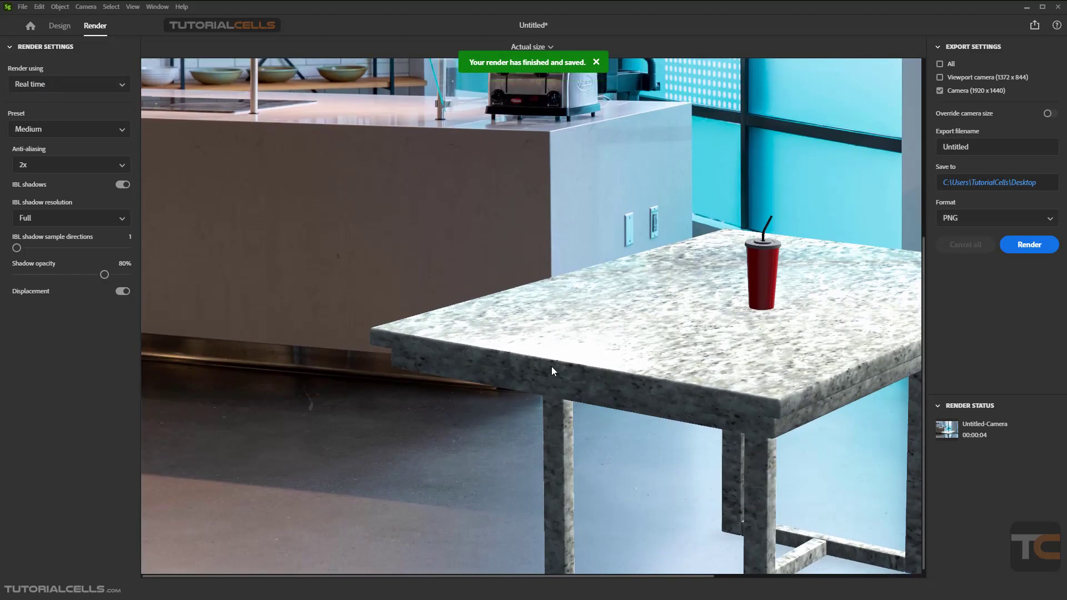
scroll(560, 350, down, 1)
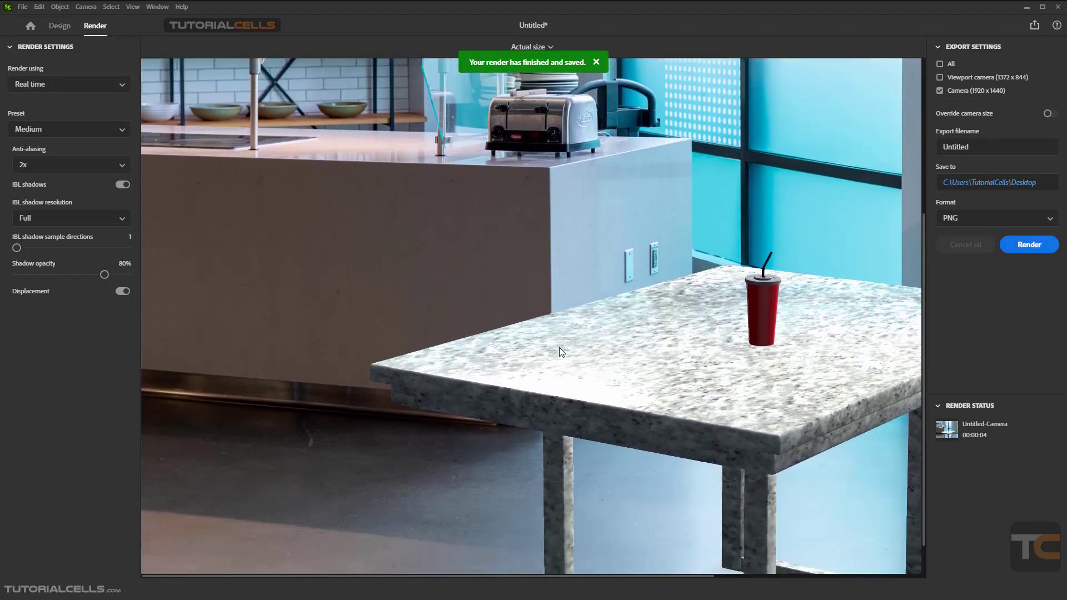
scroll(560, 350, up, 2)
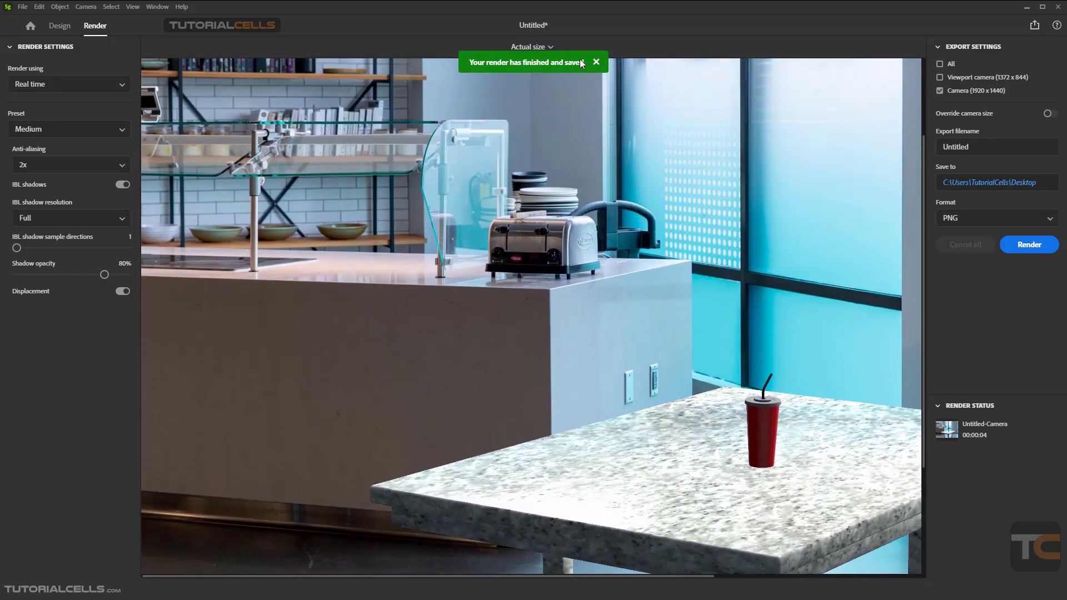
click(597, 62)
scroll(779, 316, down, 3)
scroll(778, 318, up, 2)
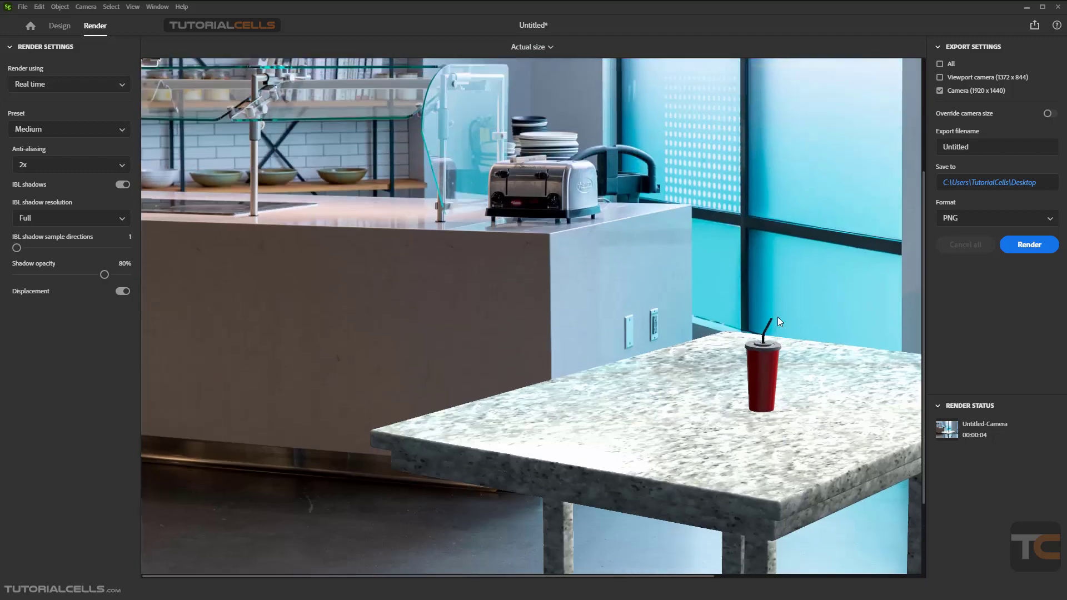
scroll(778, 317, up, 2)
scroll(778, 318, down, 4)
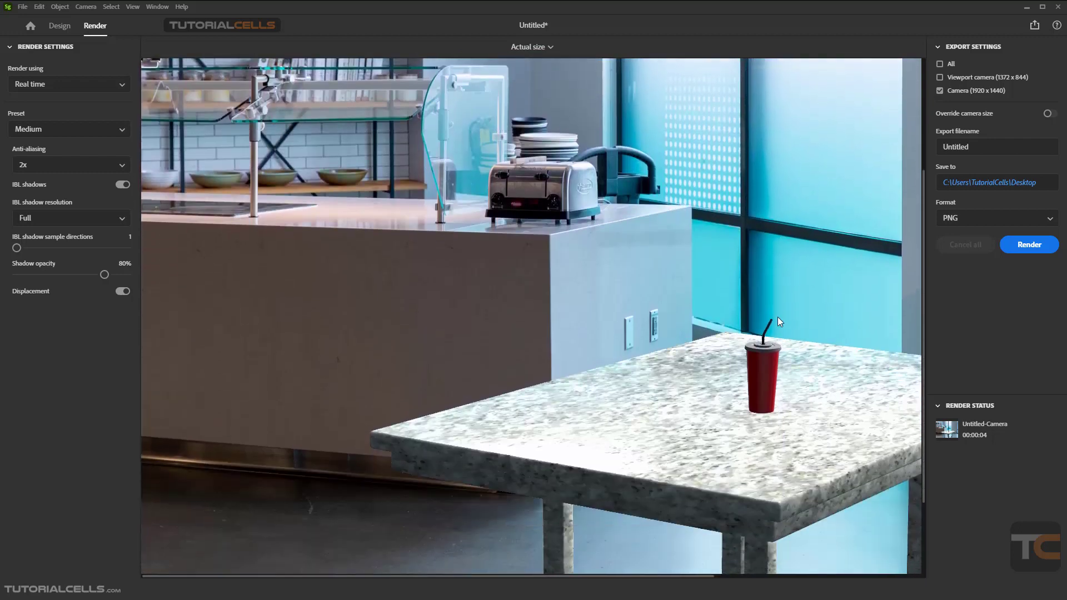
click(25, 84)
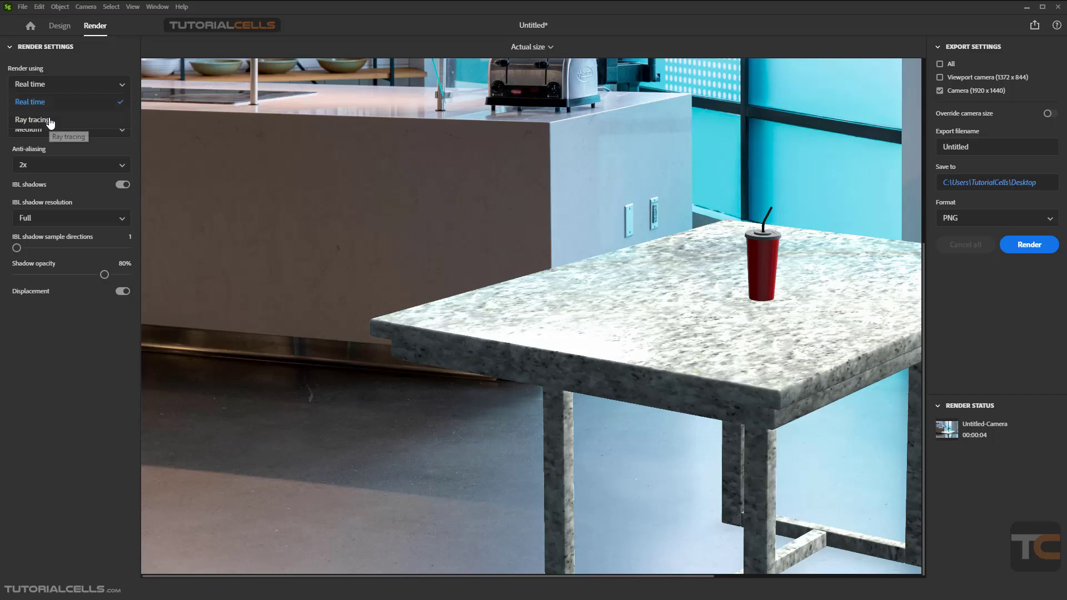
- Switch rendering to Ray tracing and fit the in-progress render to the screen
click(50, 120)
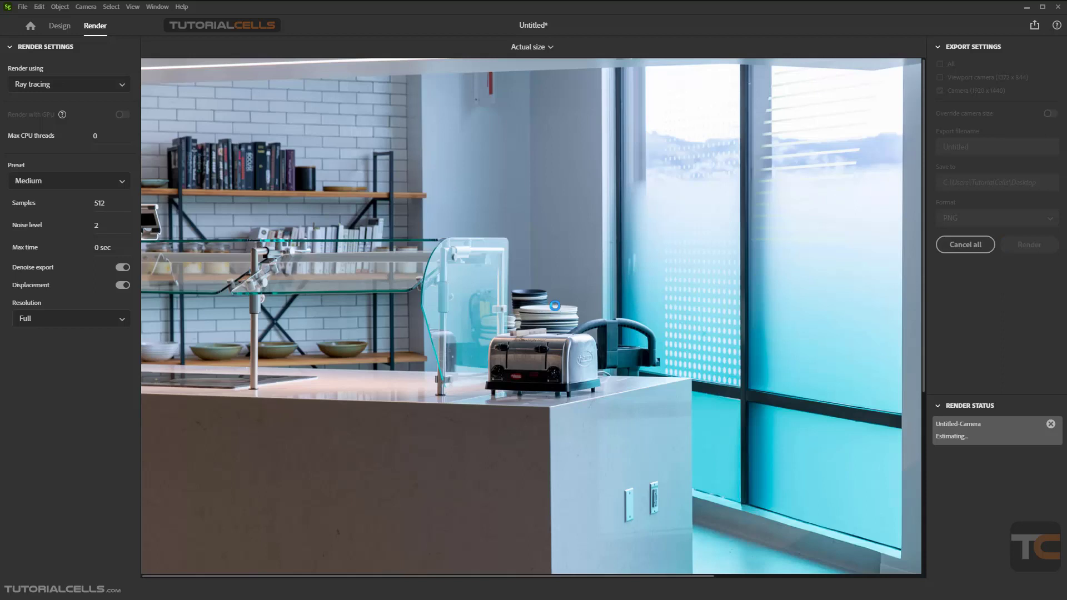
scroll(532, 389, down, 3)
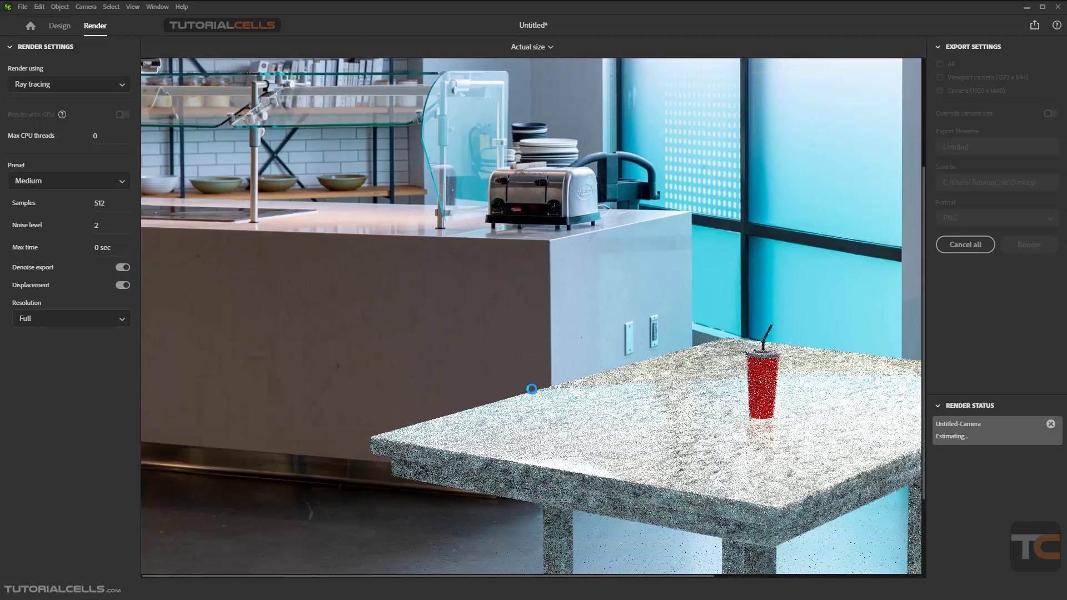
scroll(531, 388, down, 2)
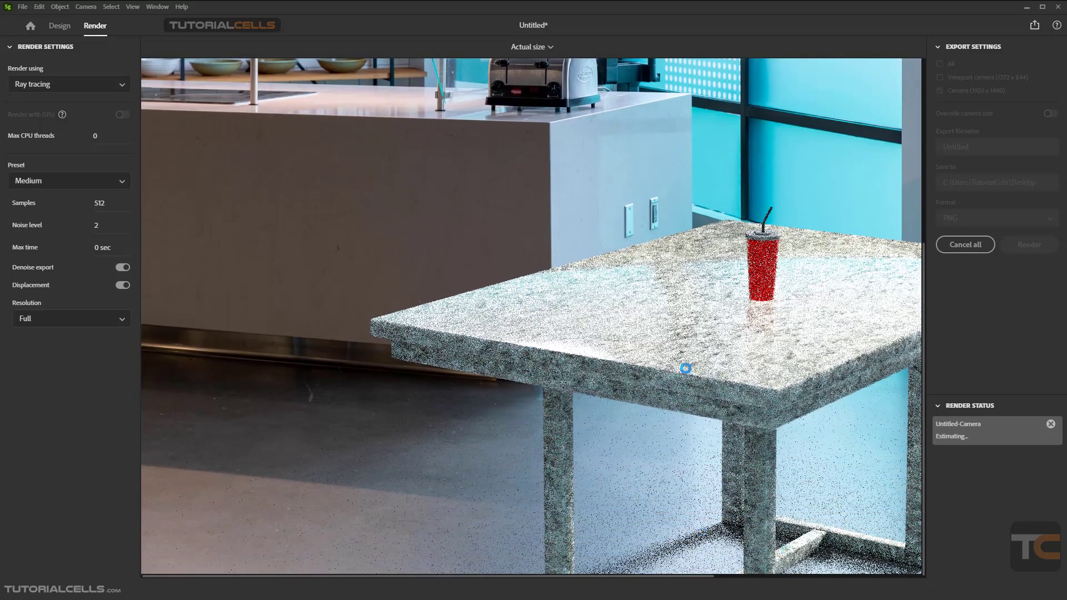
scroll(685, 369, up, 3)
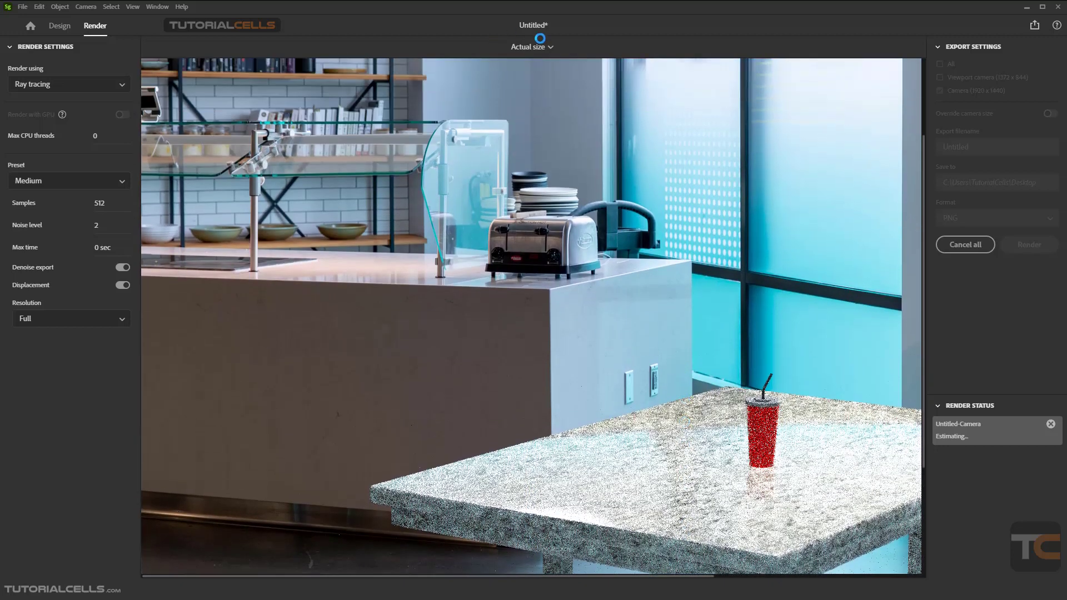
scroll(639, 314, down, 3)
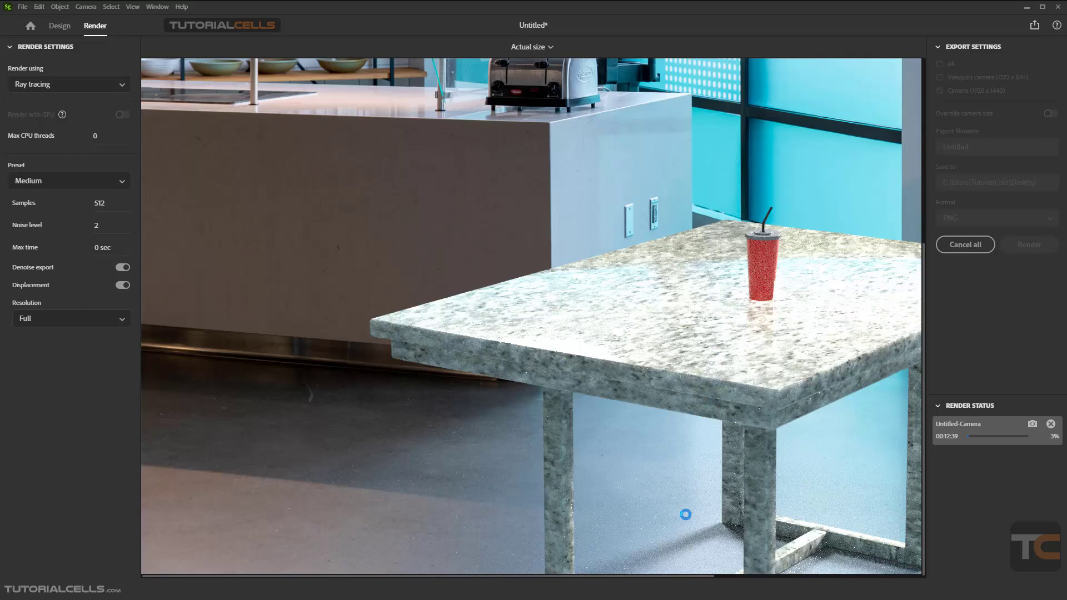
click(552, 44)
click(541, 86)
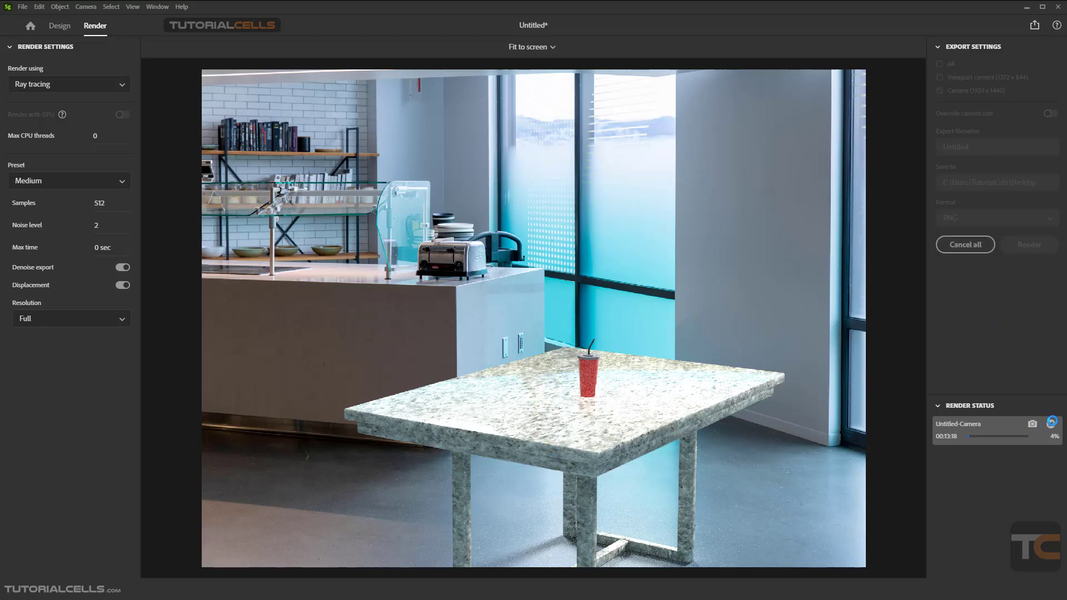
- Cancel the ray-traced render and return to the Design workspace
click(1052, 423)
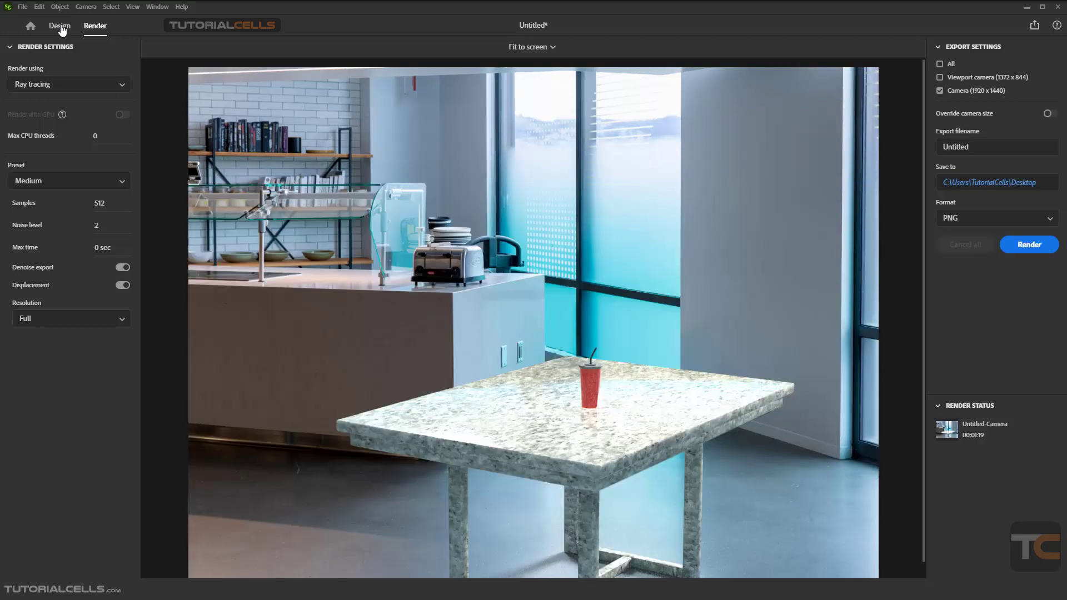
click(60, 26)
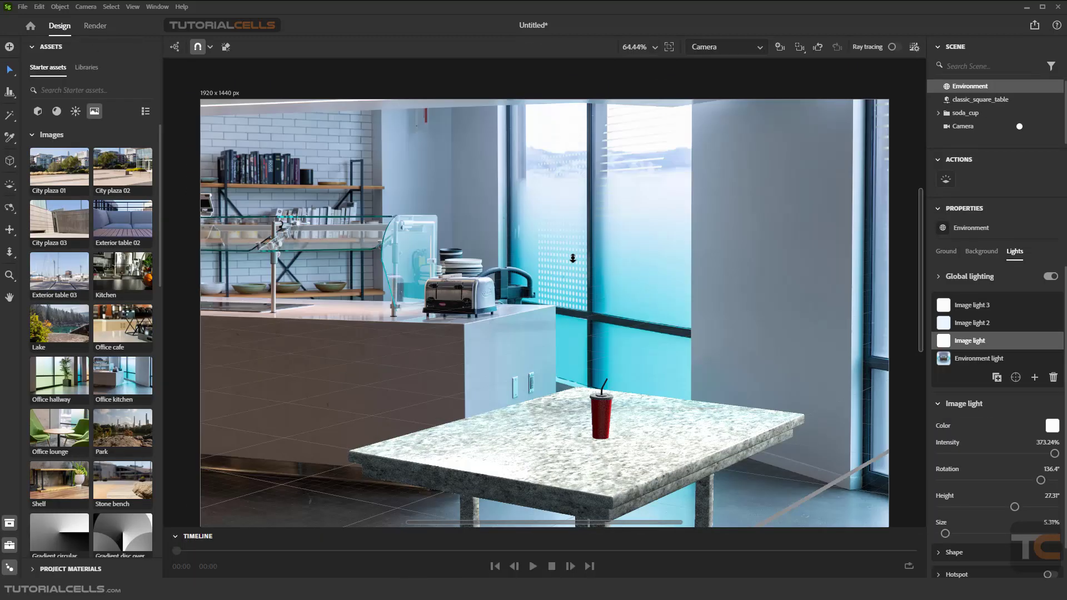